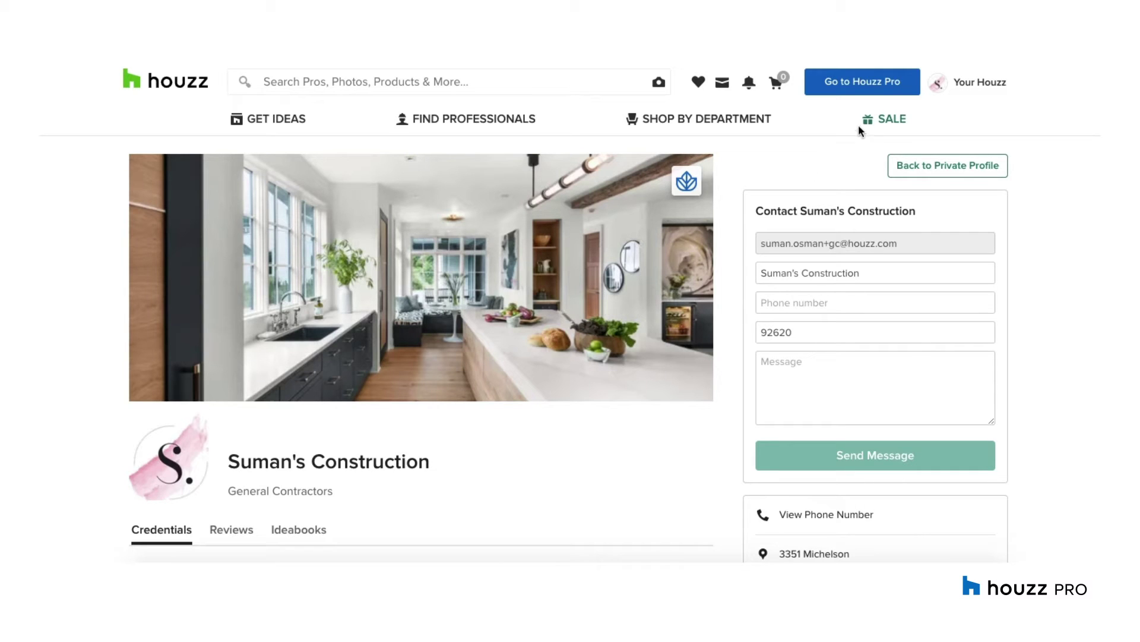
Go from the Houzz Pro dashboard's account settings to the QuickBooks Integrations card
click(846, 84)
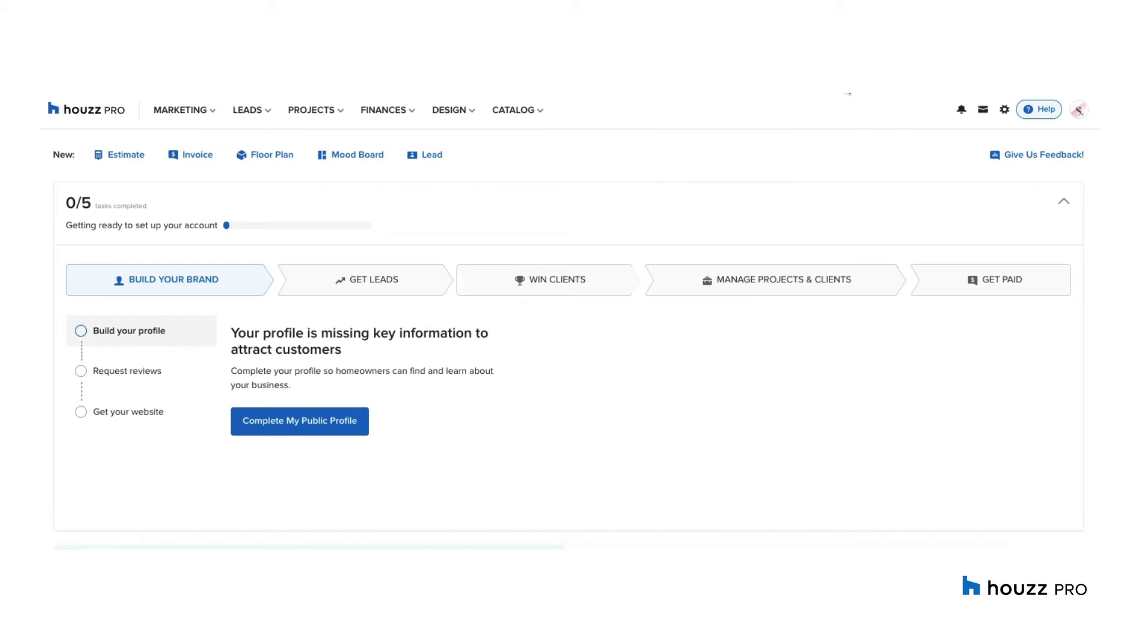
click(1079, 113)
click(938, 185)
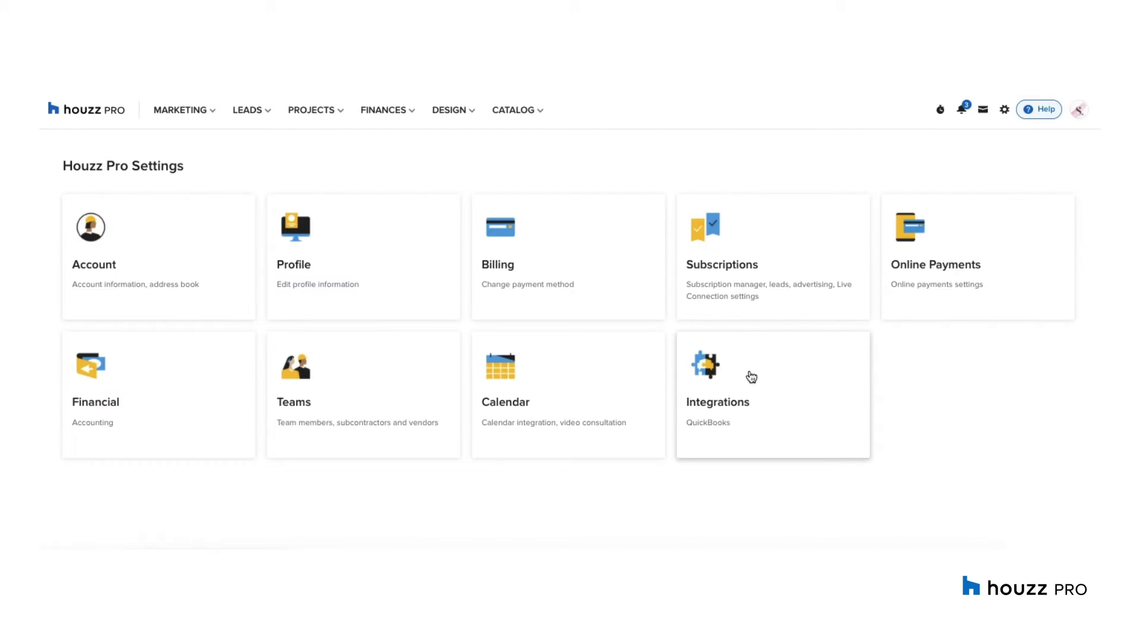
click(741, 372)
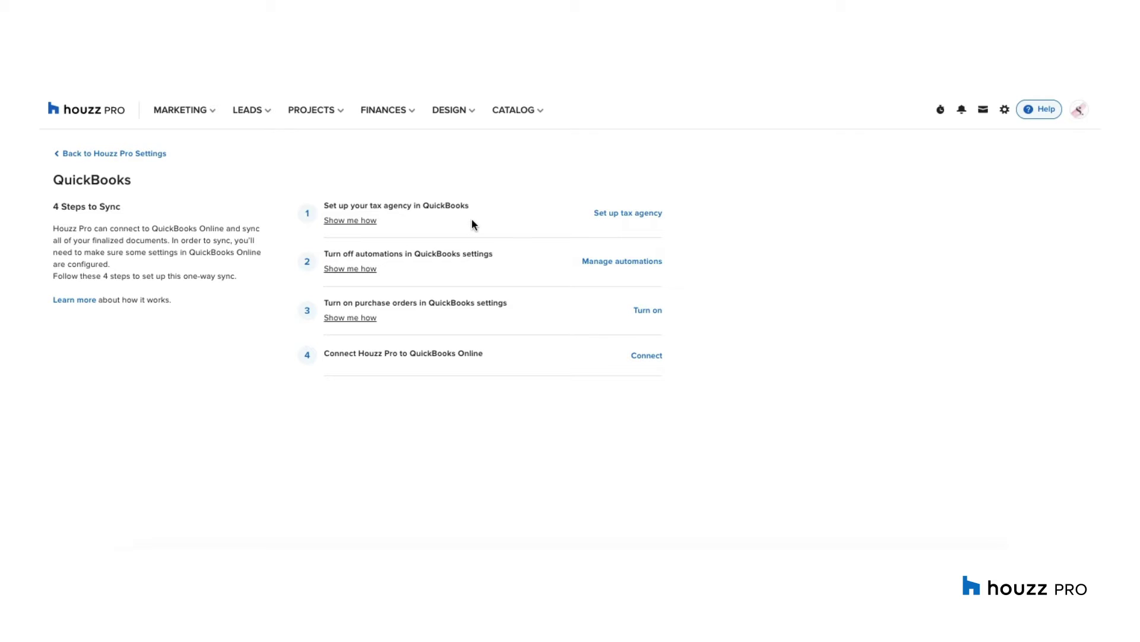
click(361, 221)
click(636, 215)
click(609, 264)
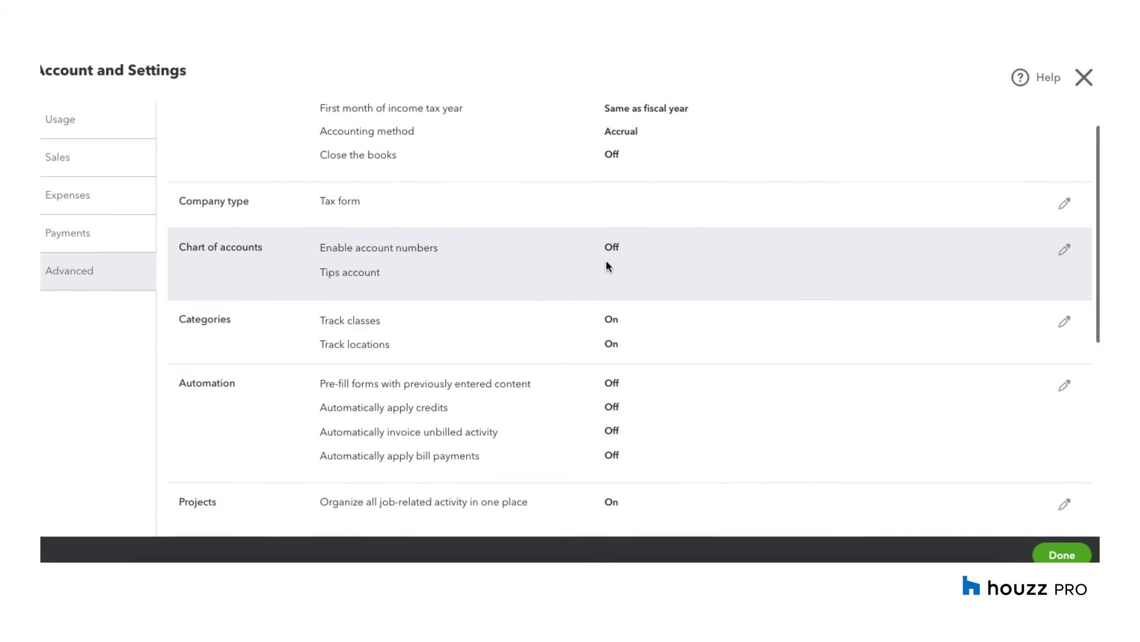
scroll(605, 262, down, 2)
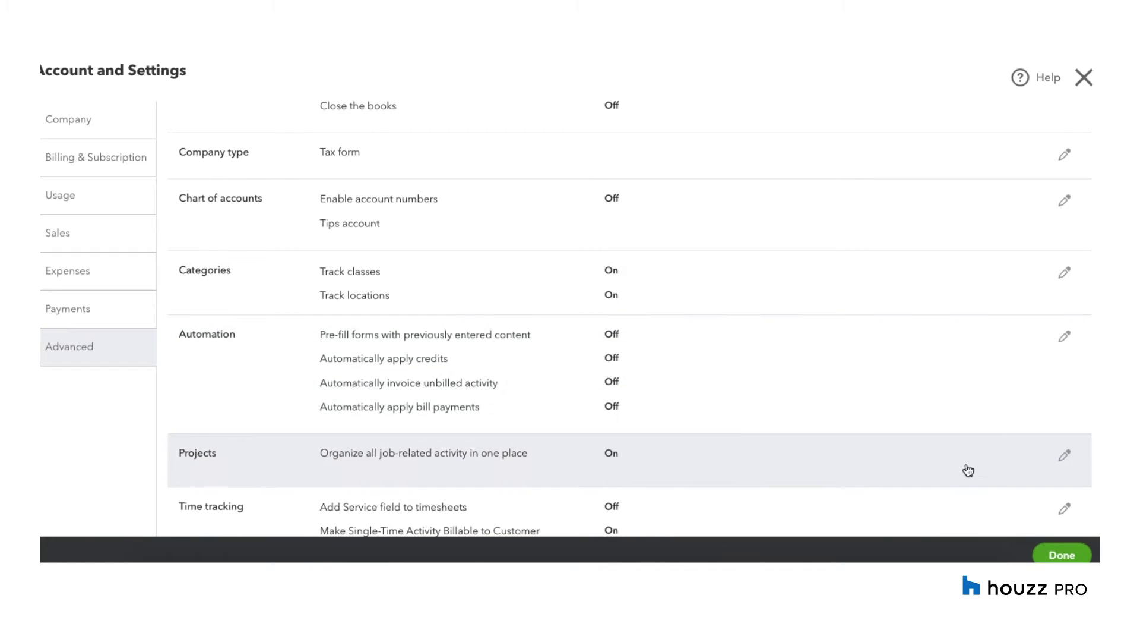
click(1056, 555)
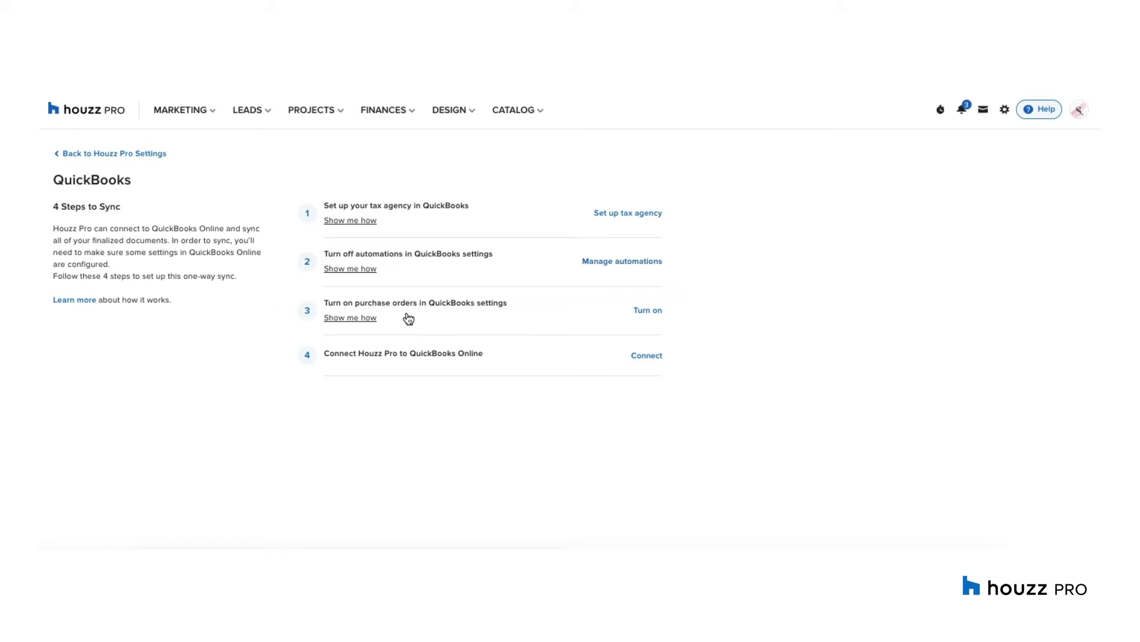
Turn on purchase orders and connect Houzz Pro to the Houzz QuickBooks Online company
click(652, 312)
click(648, 358)
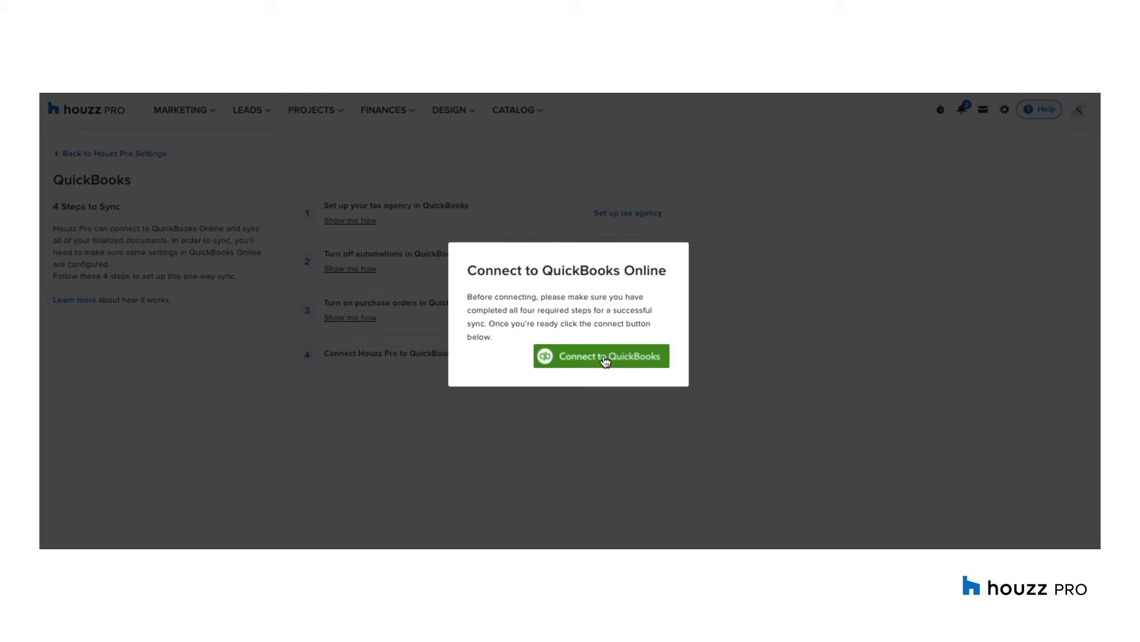
click(603, 359)
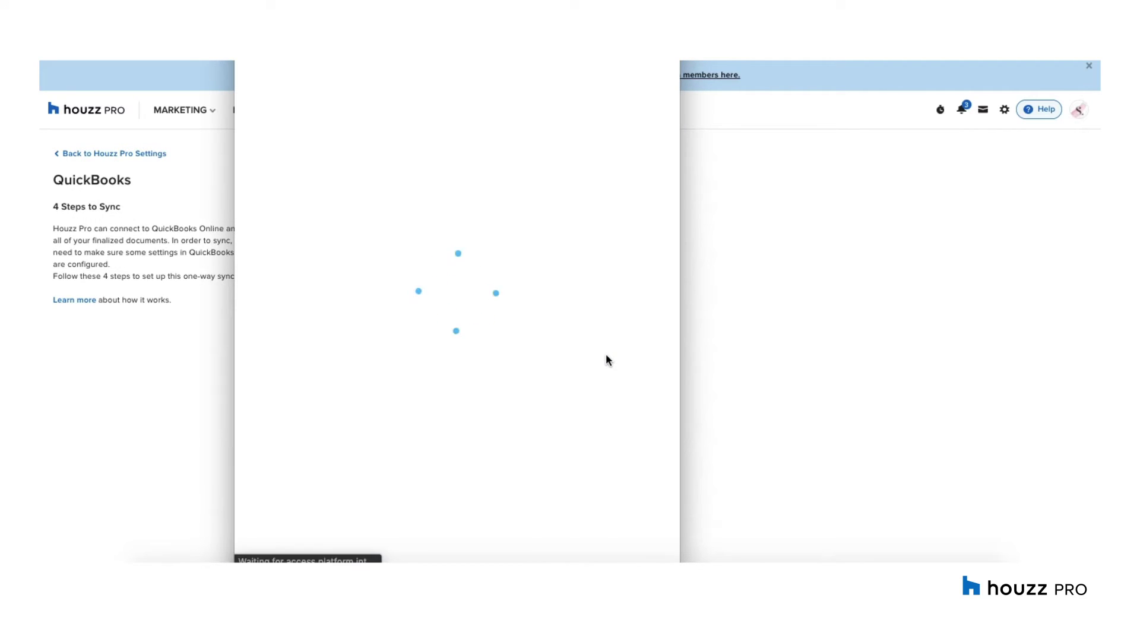
click(423, 134)
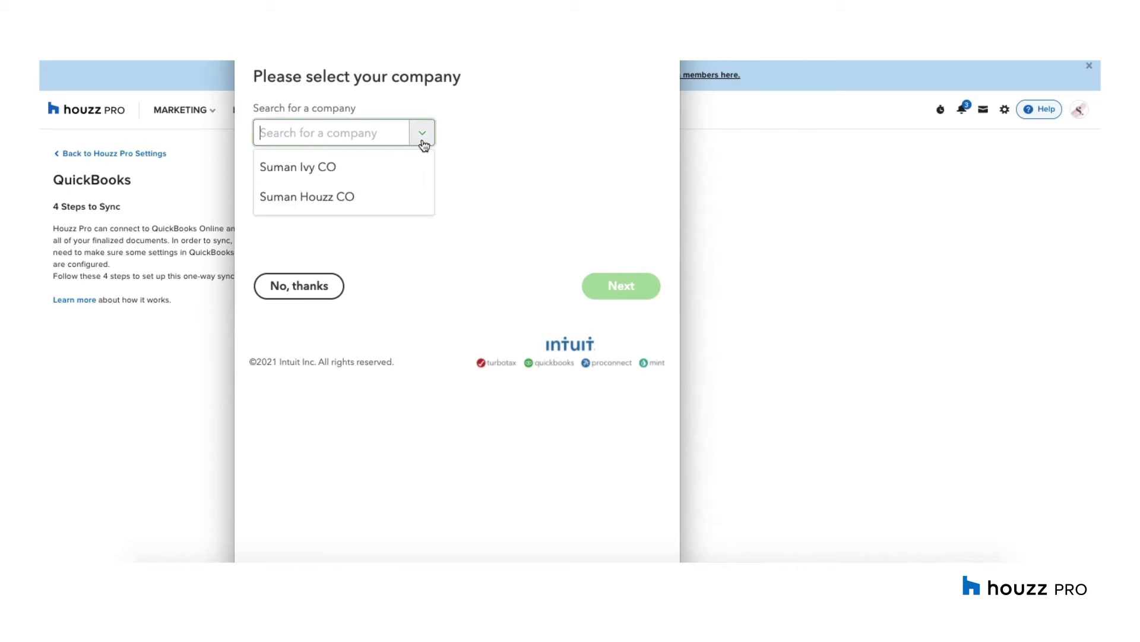
click(351, 188)
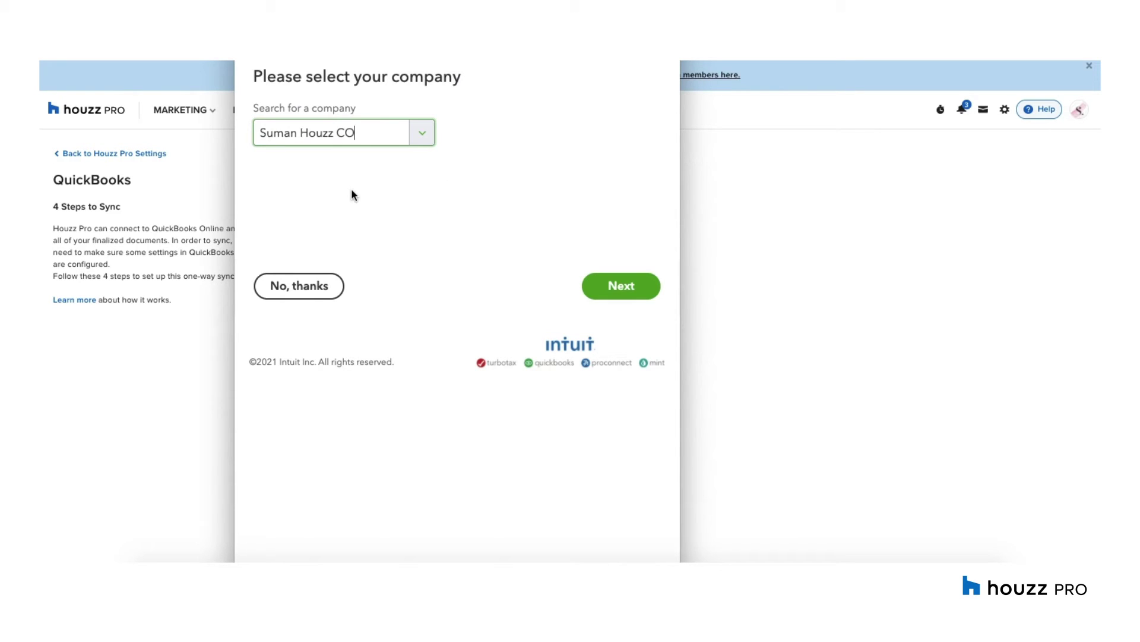
click(617, 285)
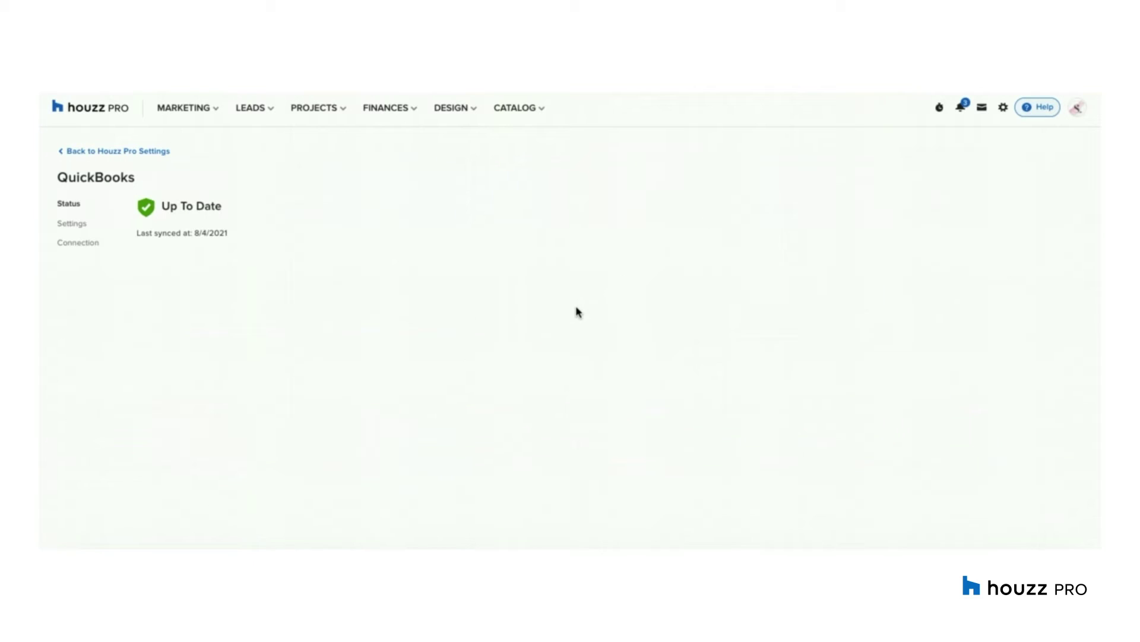
In the QuickBooks account settings, choose the checking account as Deposit Account
click(69, 226)
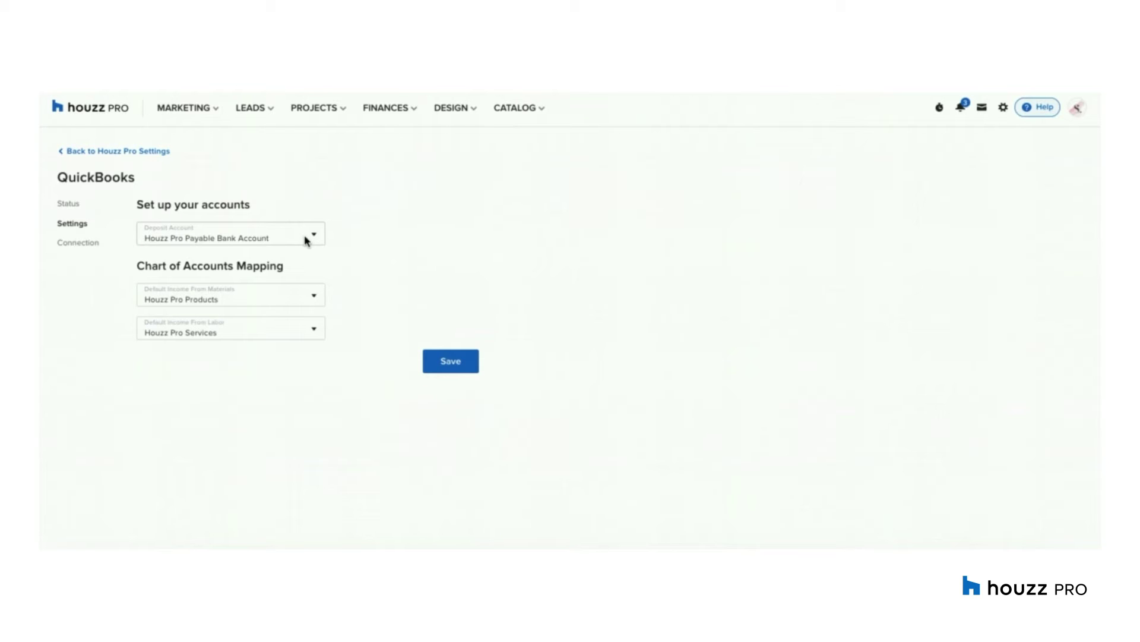
click(314, 237)
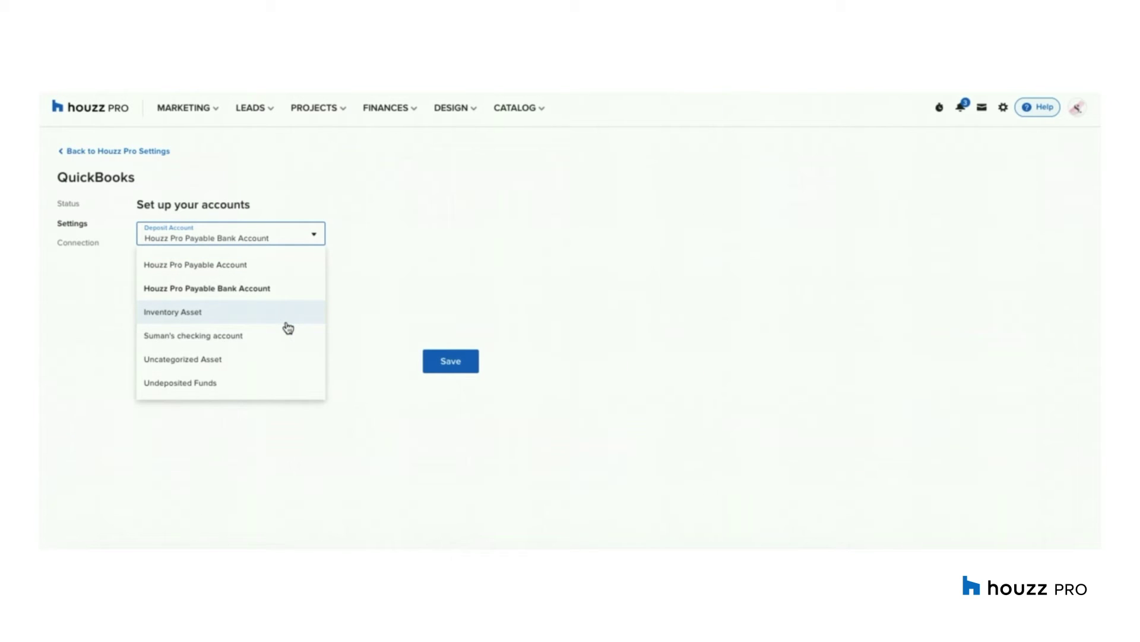
click(213, 334)
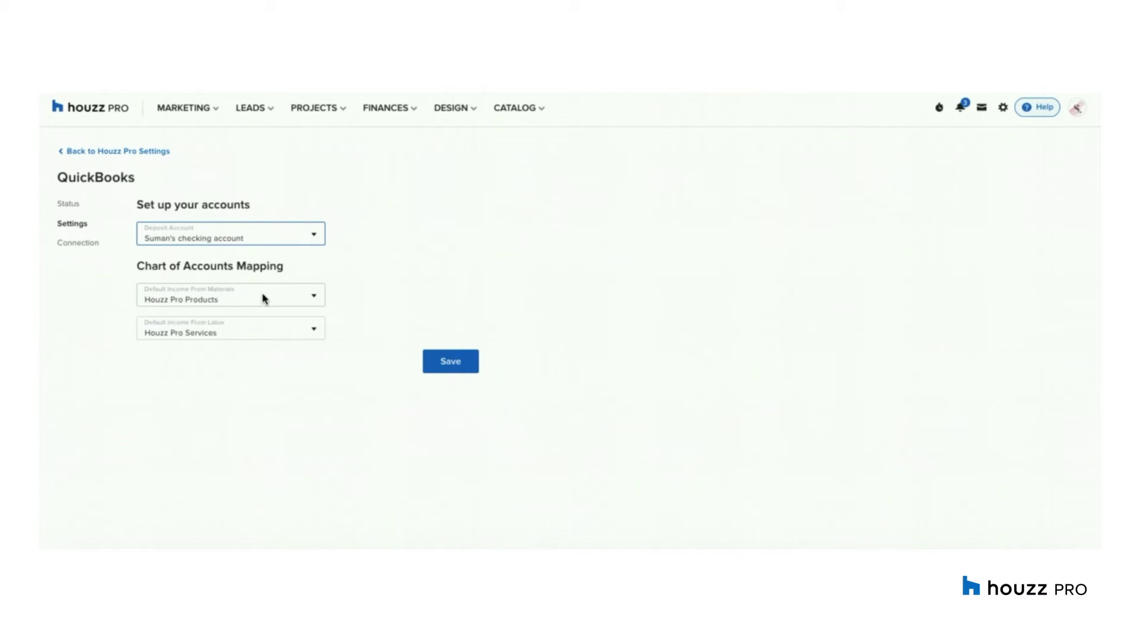
Point Default Income From Materials at product sales and save the account mapping
click(295, 298)
scroll(269, 472, down, 2)
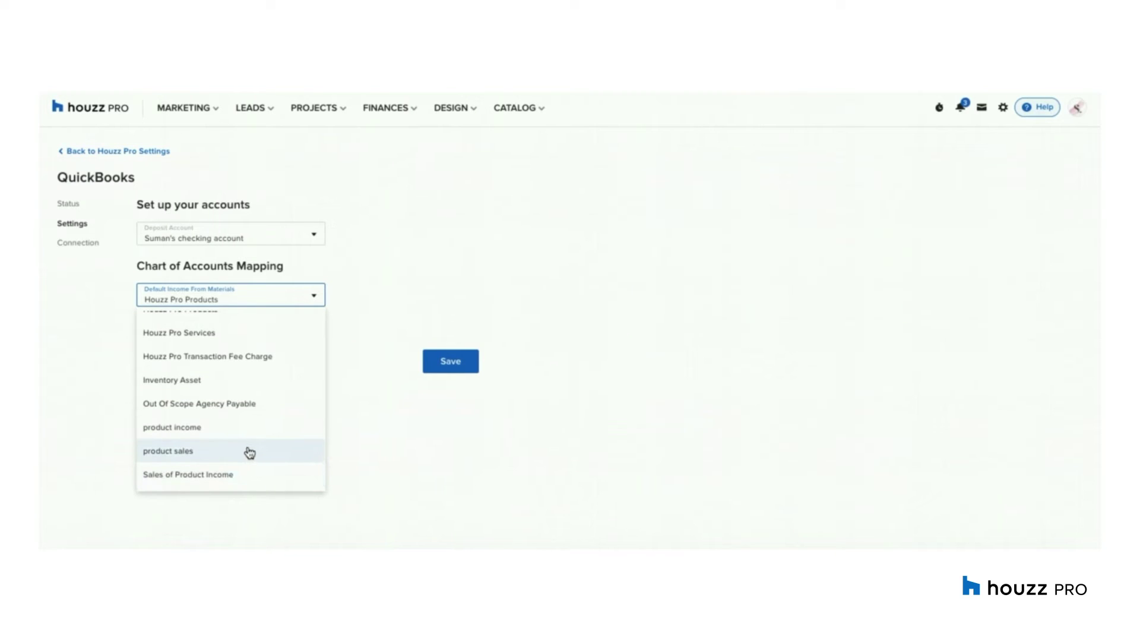
click(248, 451)
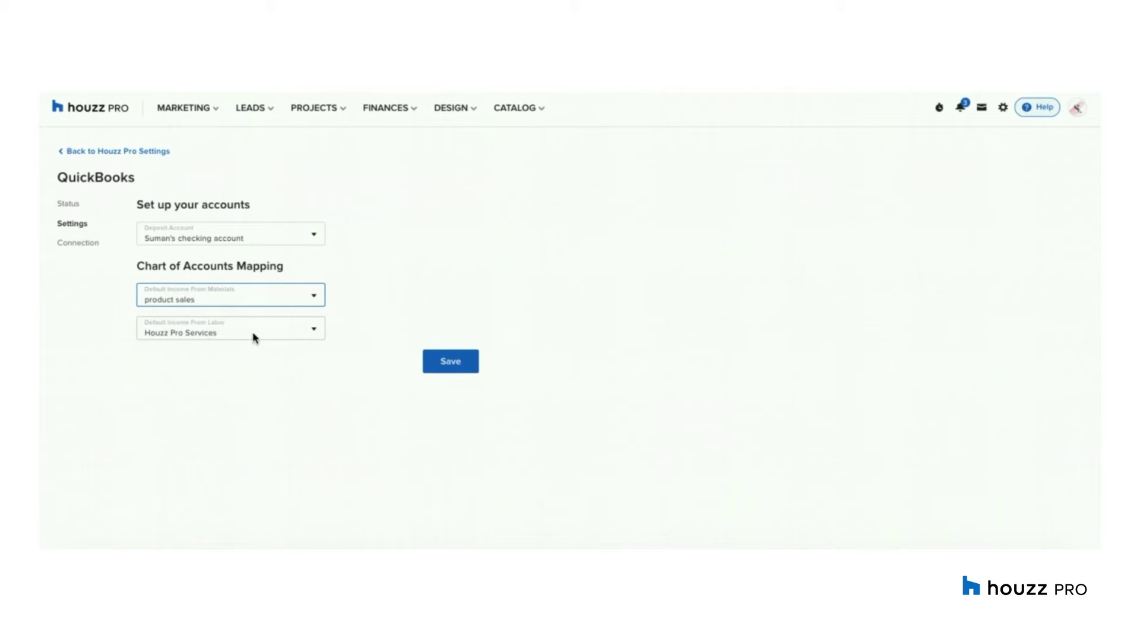
click(443, 367)
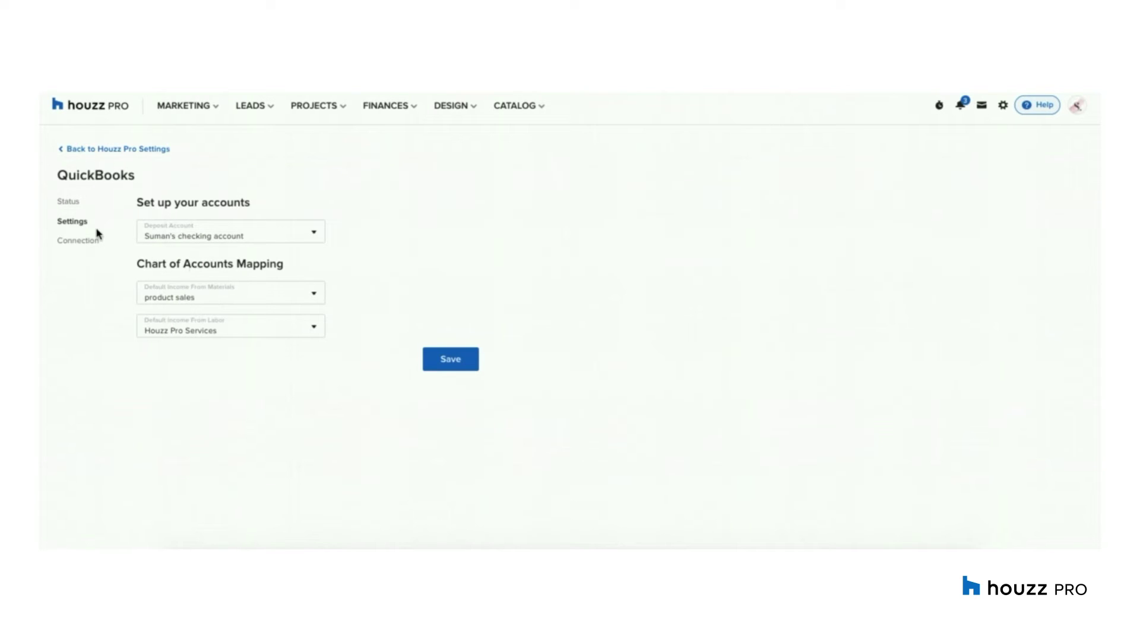
Return to the QuickBooks Status page showing Up To Date, last synced 8/4/2021
click(69, 203)
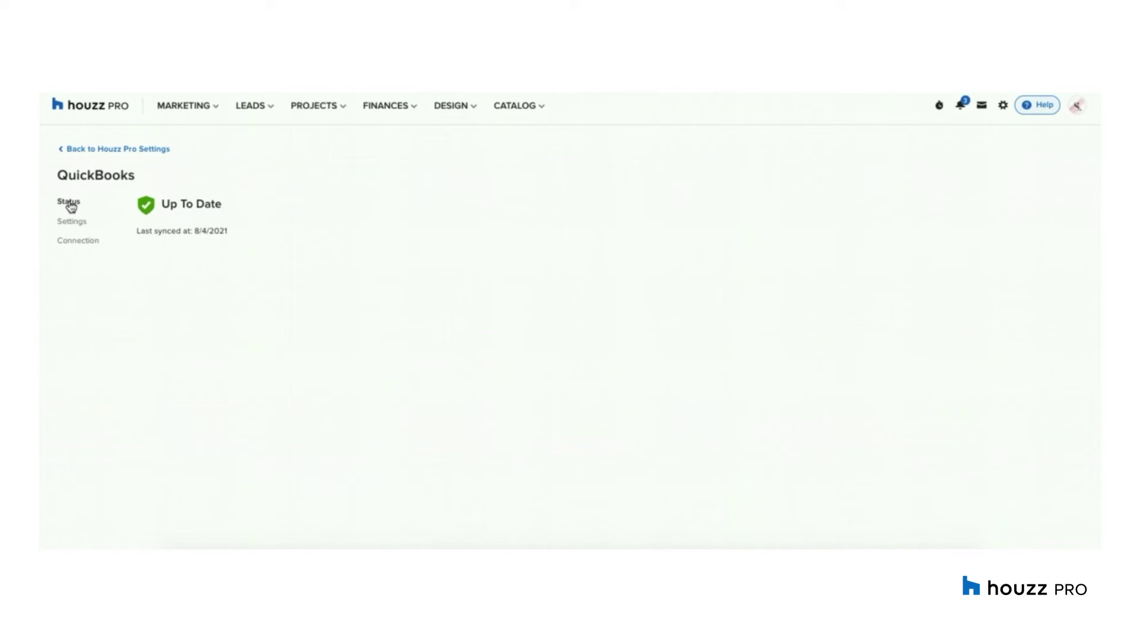
Open the Malibu guest house construction project from All Projects and view its Estimates
click(326, 108)
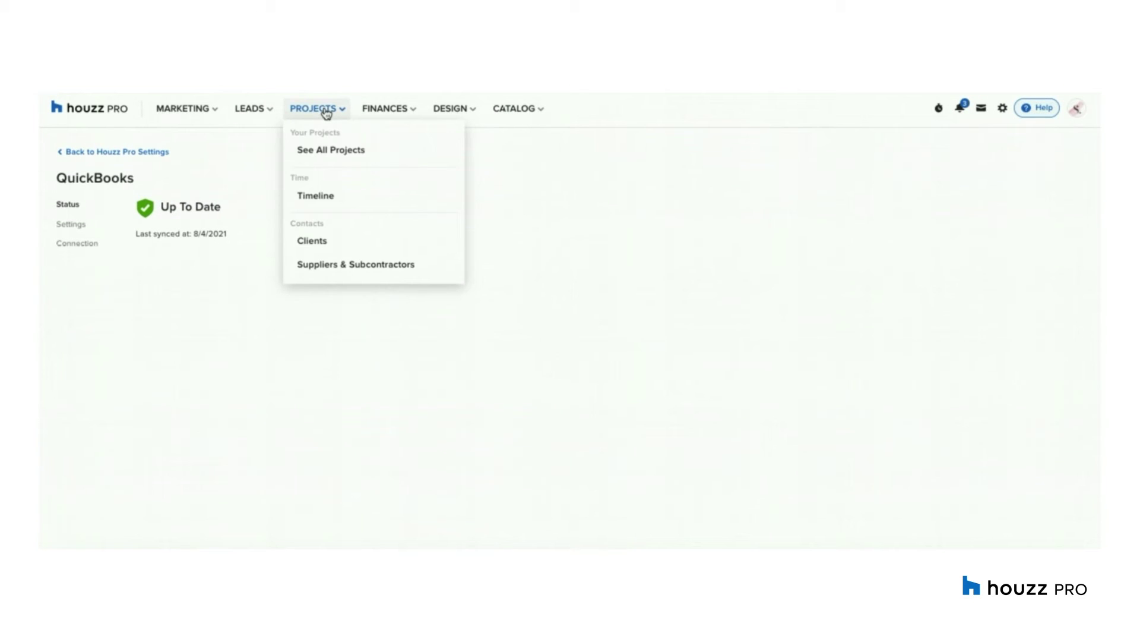
click(332, 152)
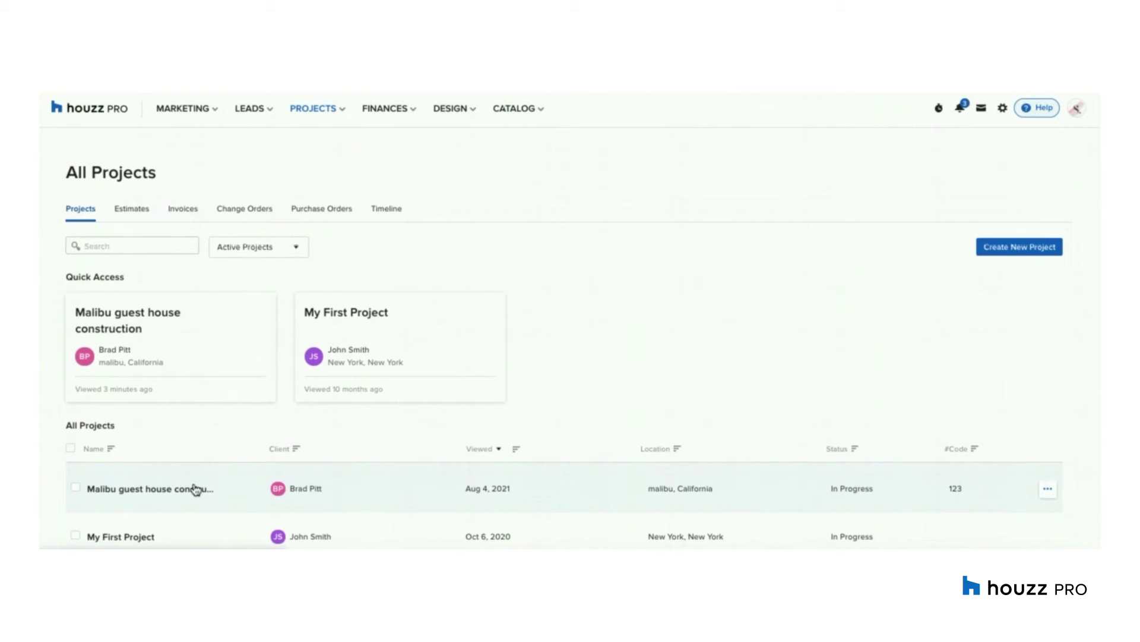
click(196, 489)
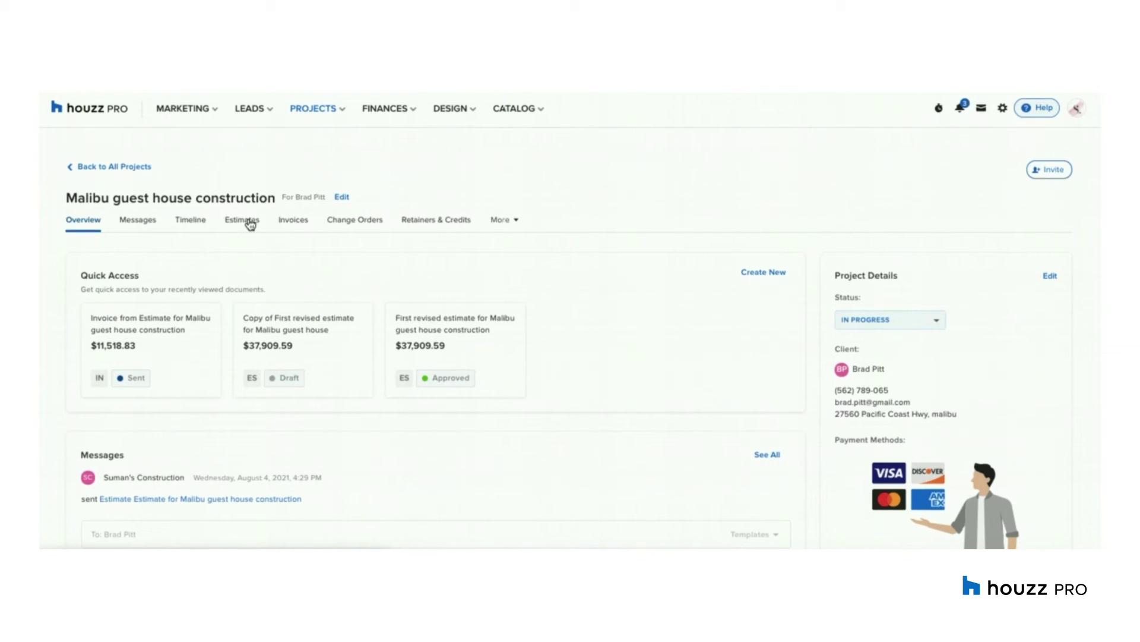
click(250, 223)
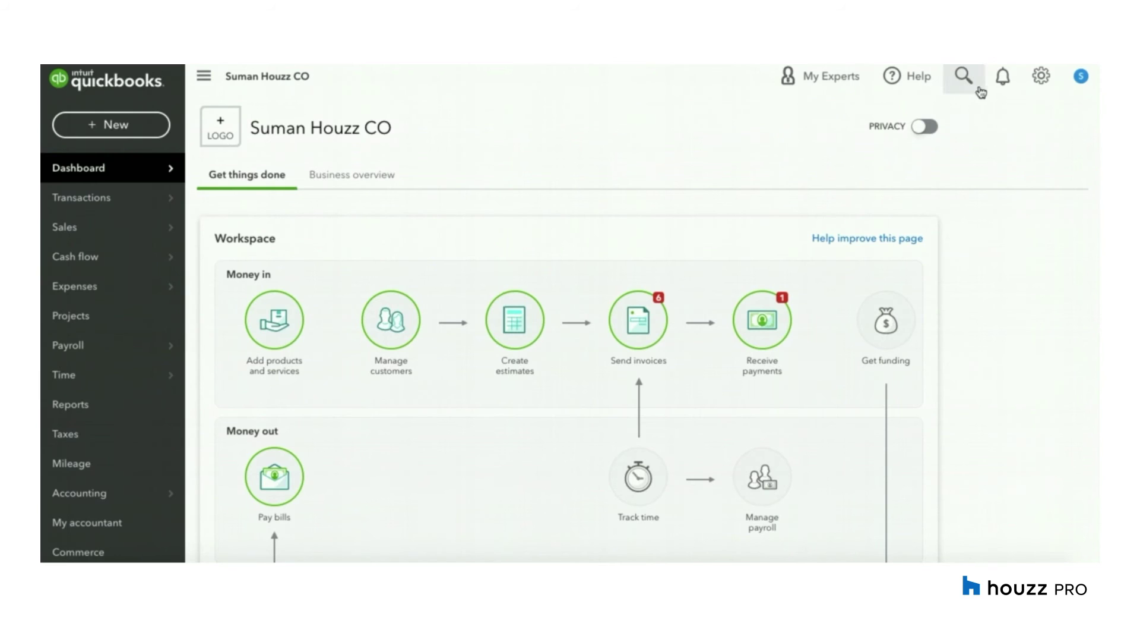
Search QuickBooks for 10018 and open estimate 10018HZ, Accepted at $37,911.83
click(963, 78)
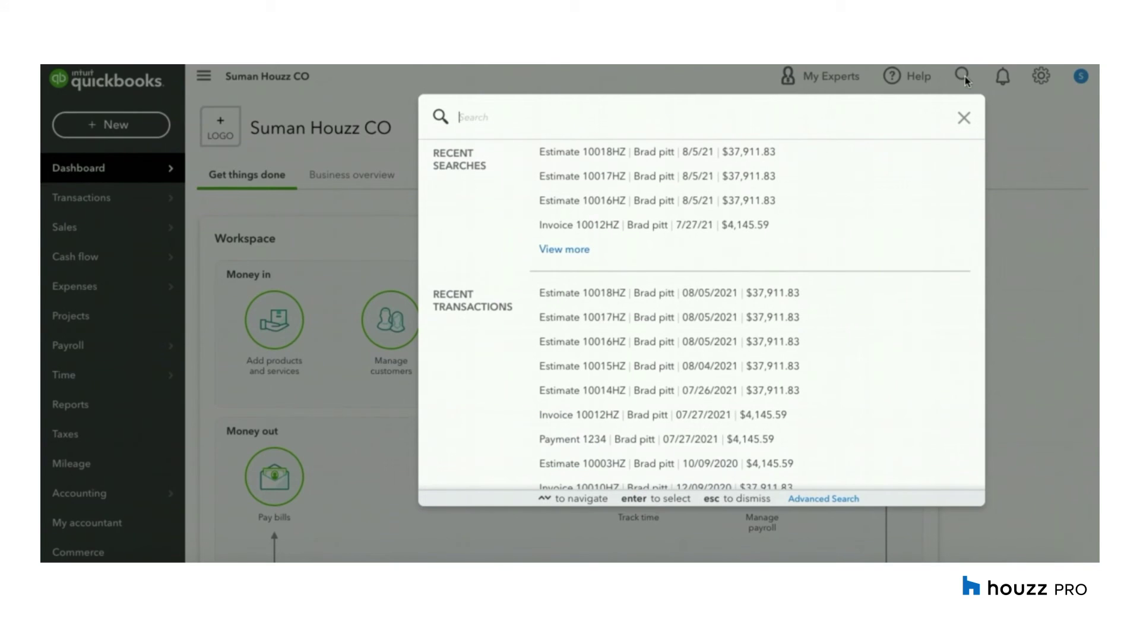
text(10018)
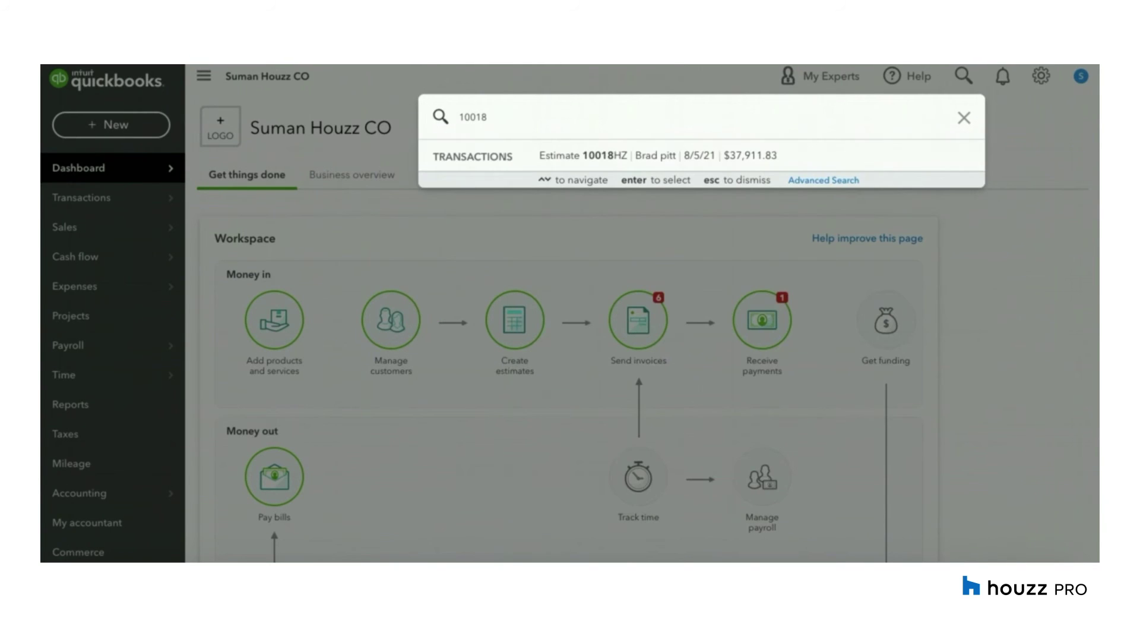
click(708, 158)
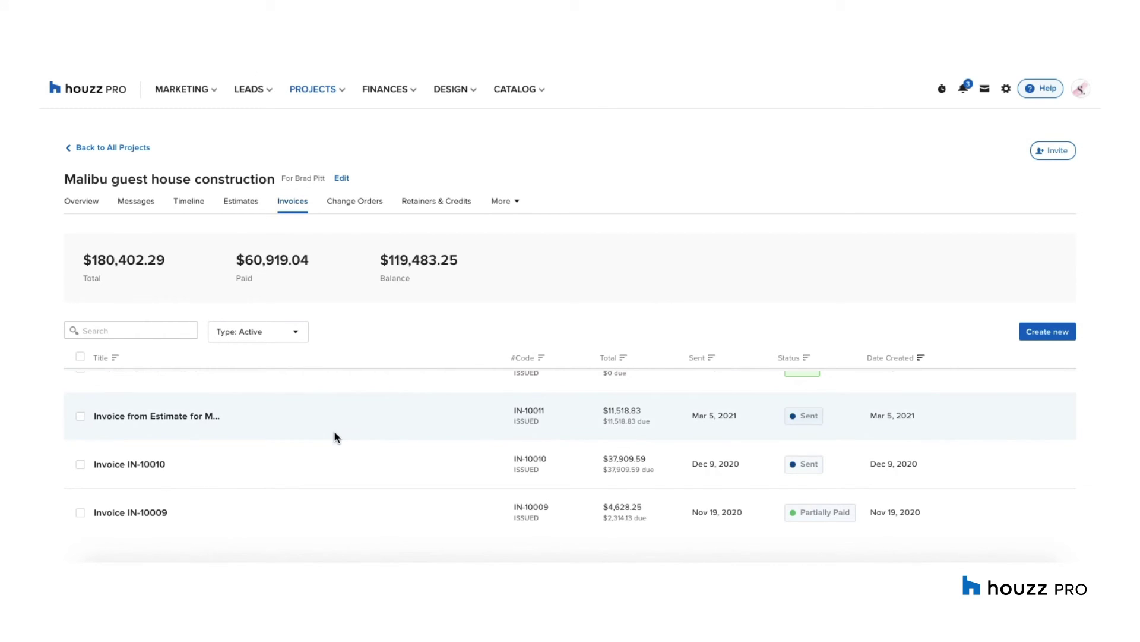
scroll(334, 430, up, 1)
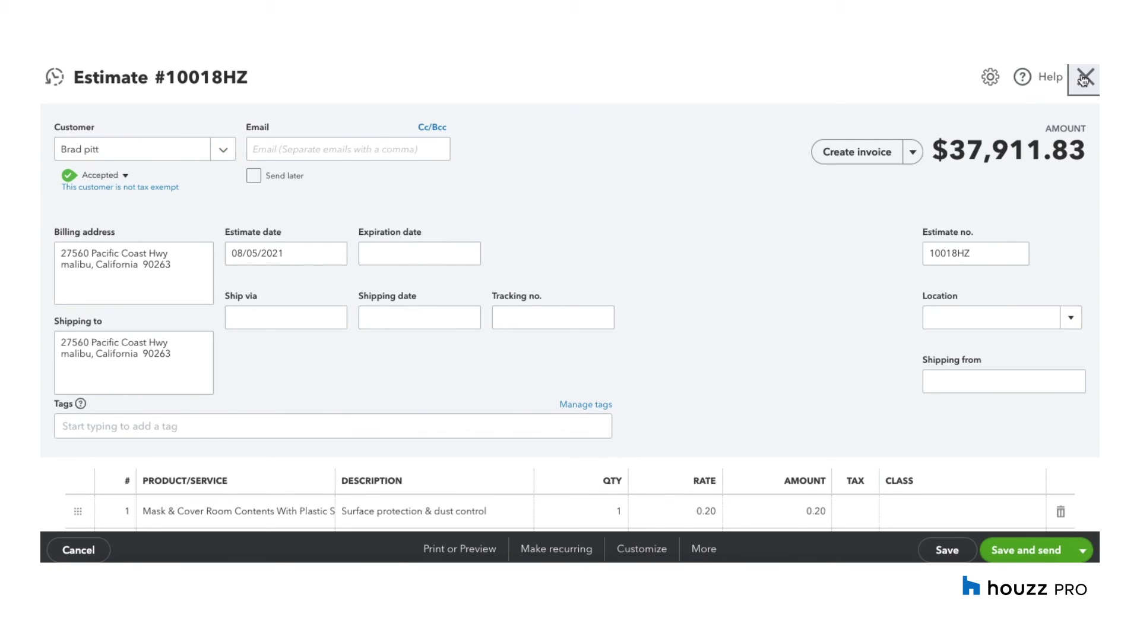
Close the estimate and open invoice 10011HZ through a search for 10011
click(1085, 79)
click(967, 76)
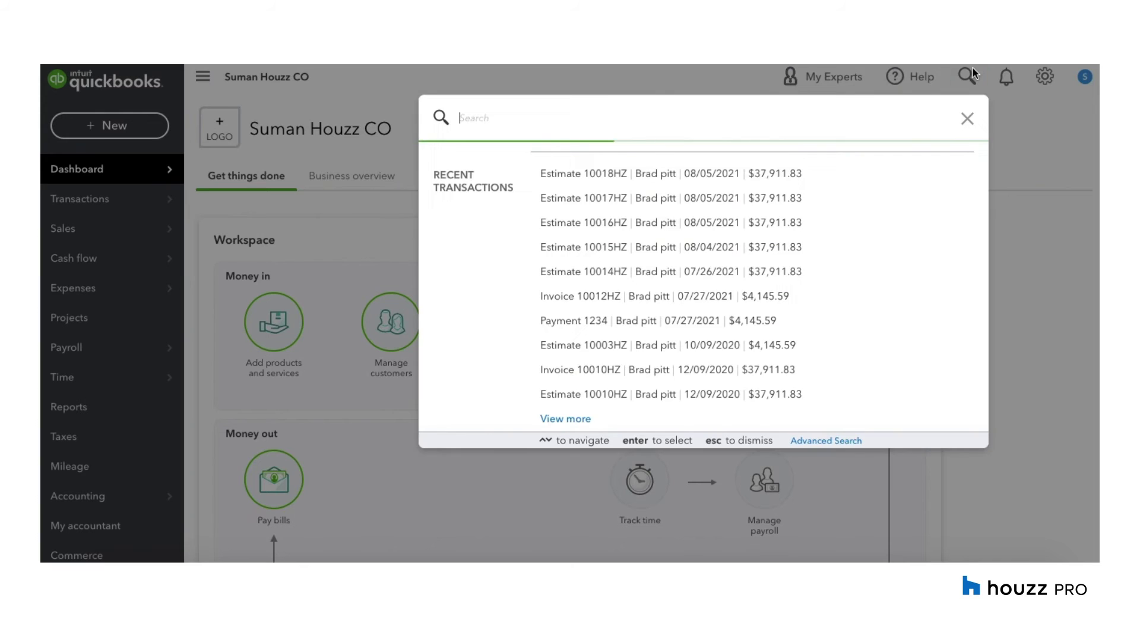
text(10011)
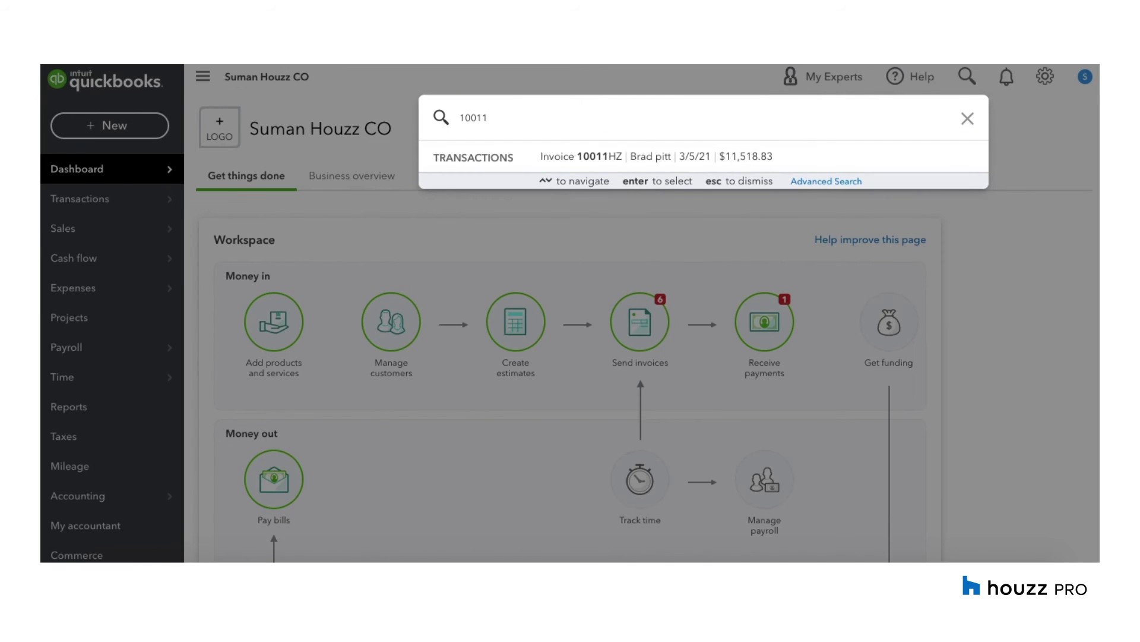
click(722, 162)
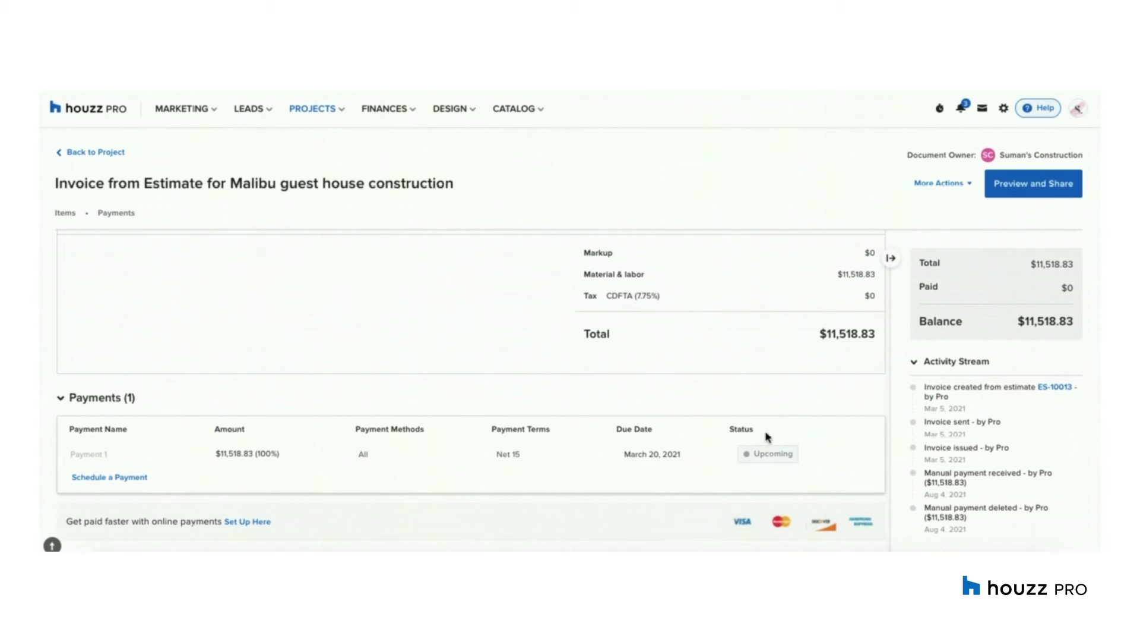
Log a full $11,518.83 Check payment with reference 123 on the Malibu guest house invoice
click(840, 455)
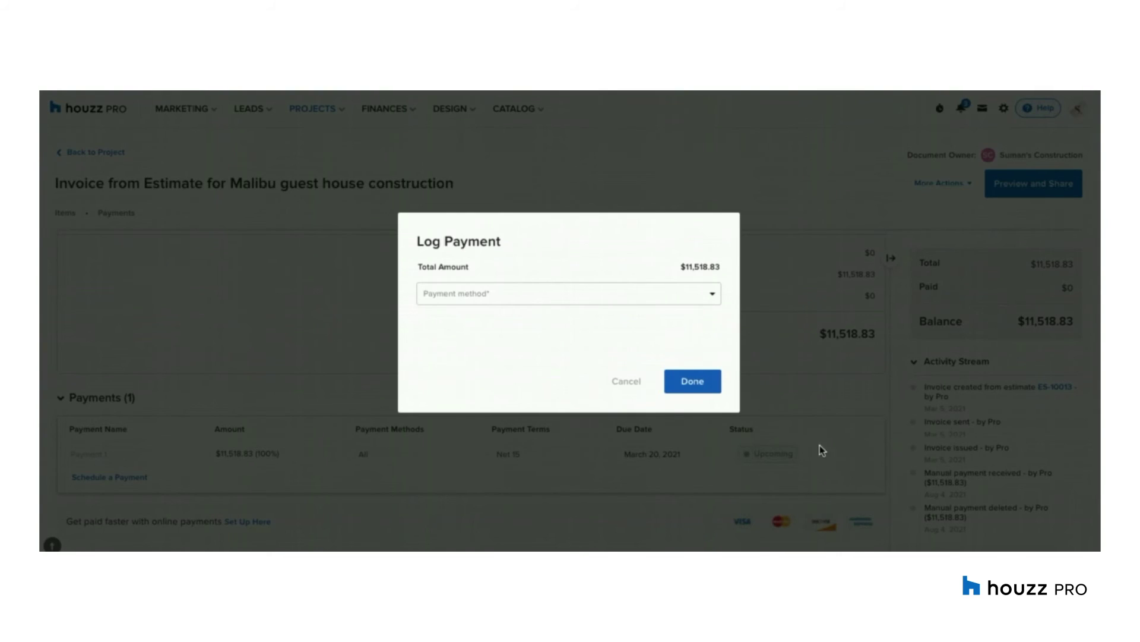
click(528, 294)
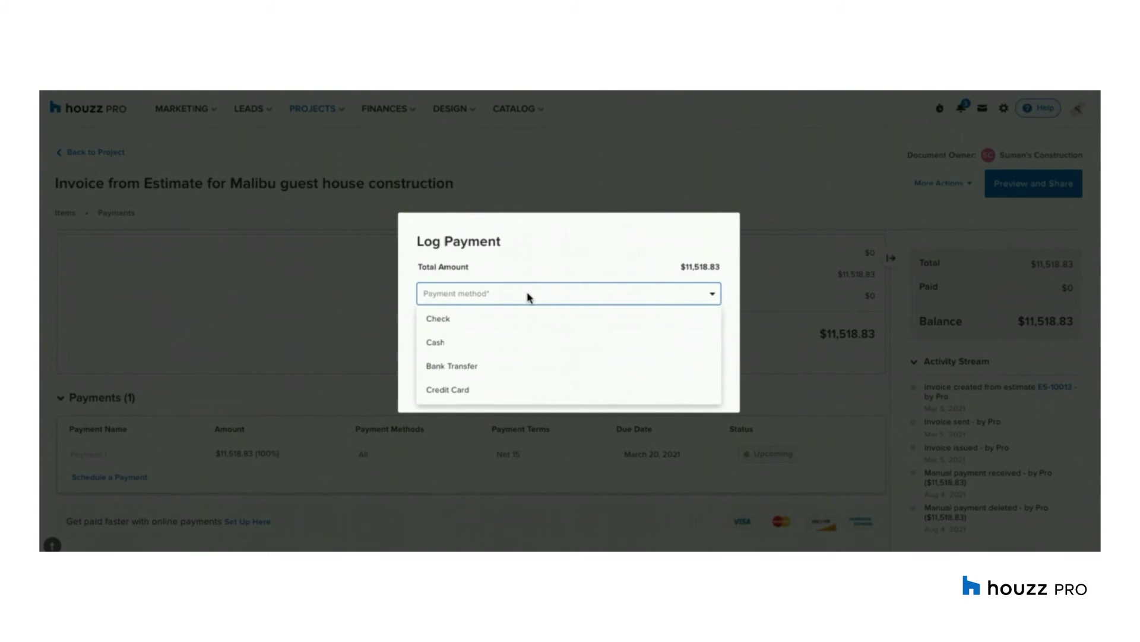
click(521, 323)
click(612, 326)
text(1)
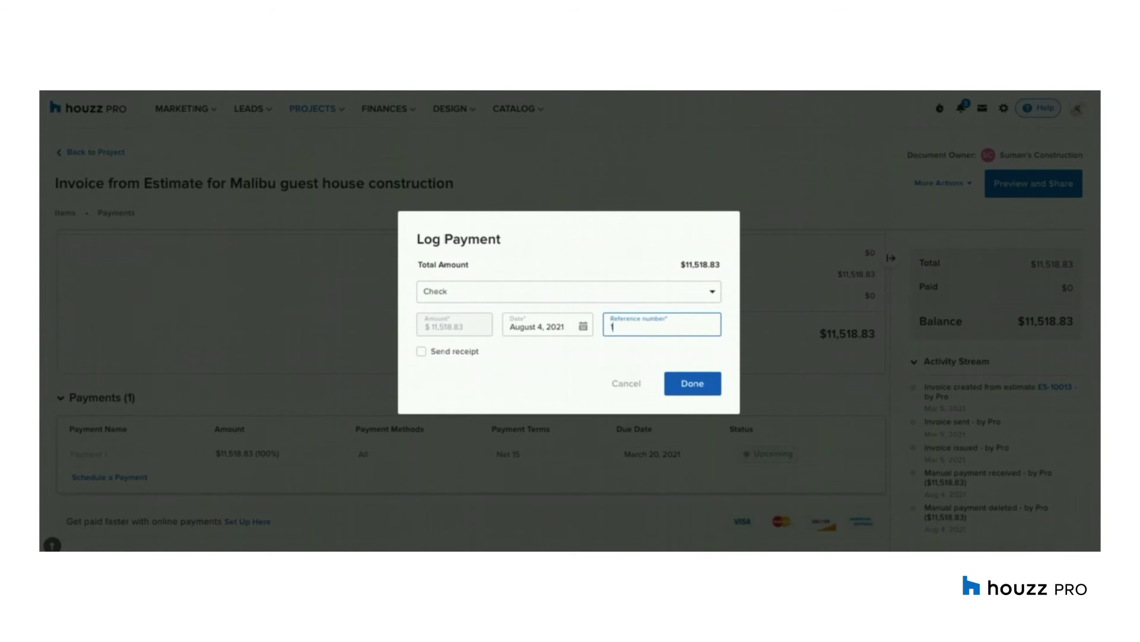
text(23)
click(693, 383)
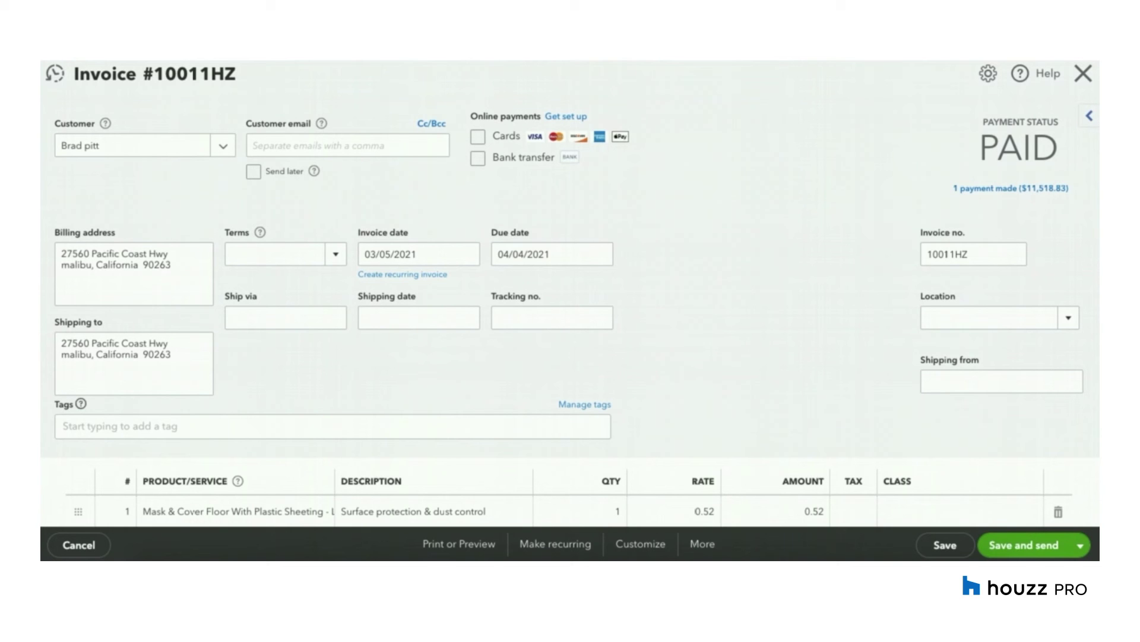
View the single $11,518.83 payment recorded on invoice 10011HZ
click(977, 188)
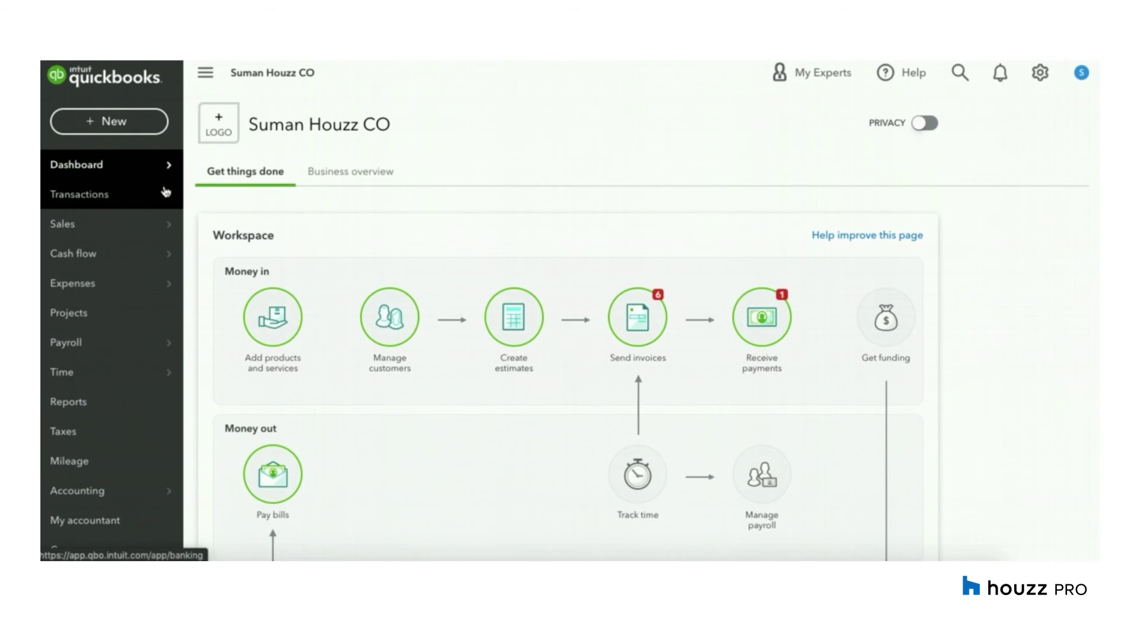
mouse_move(162, 190)
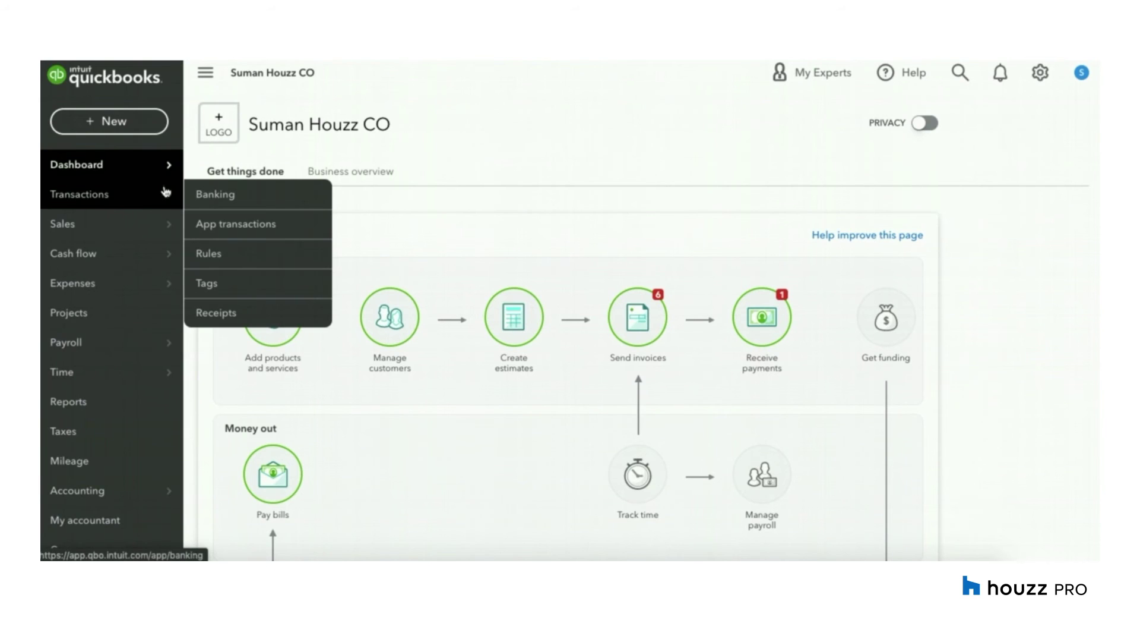
On the bank transactions page, confirm the $18,954.79 Houzz Transfer deposit's match to its recorded payment
click(208, 194)
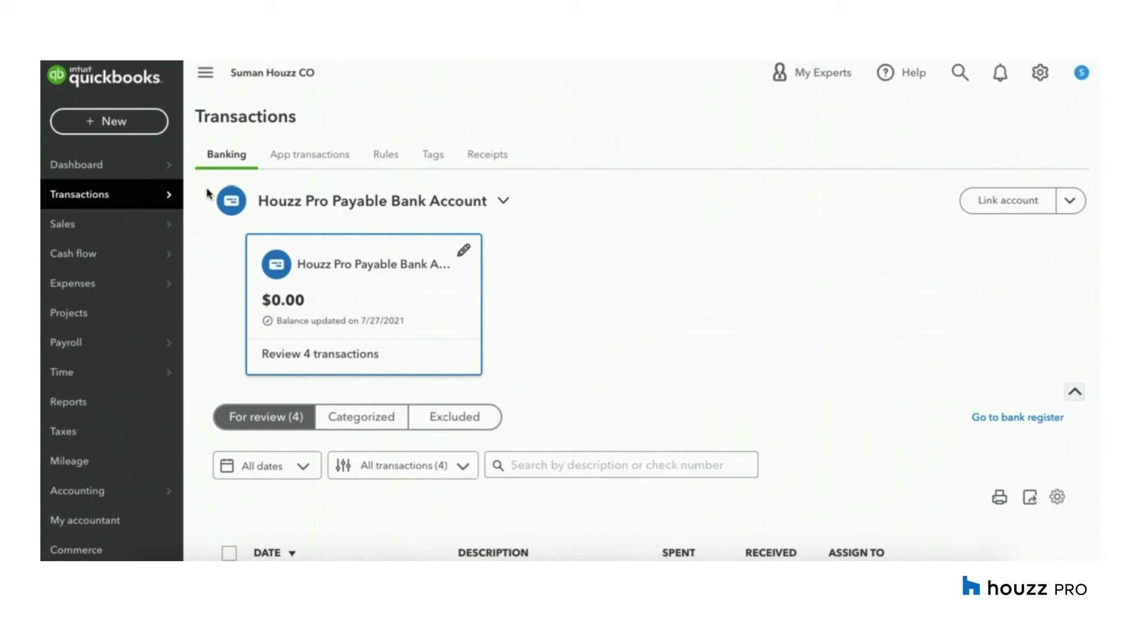
scroll(576, 327, down, 2)
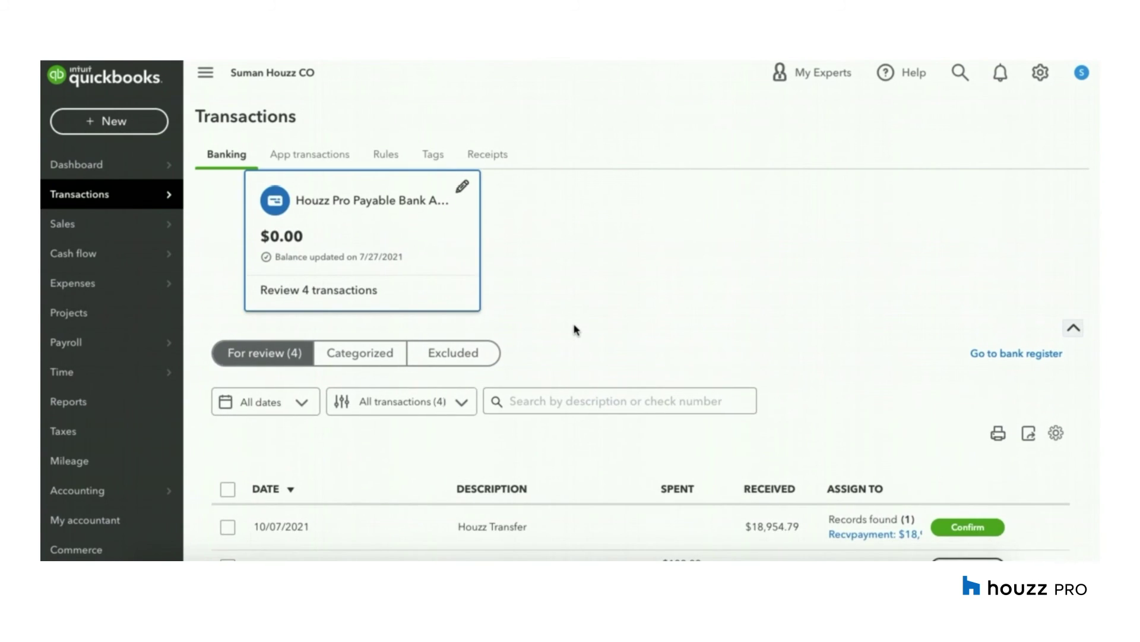
scroll(575, 329, down, 1)
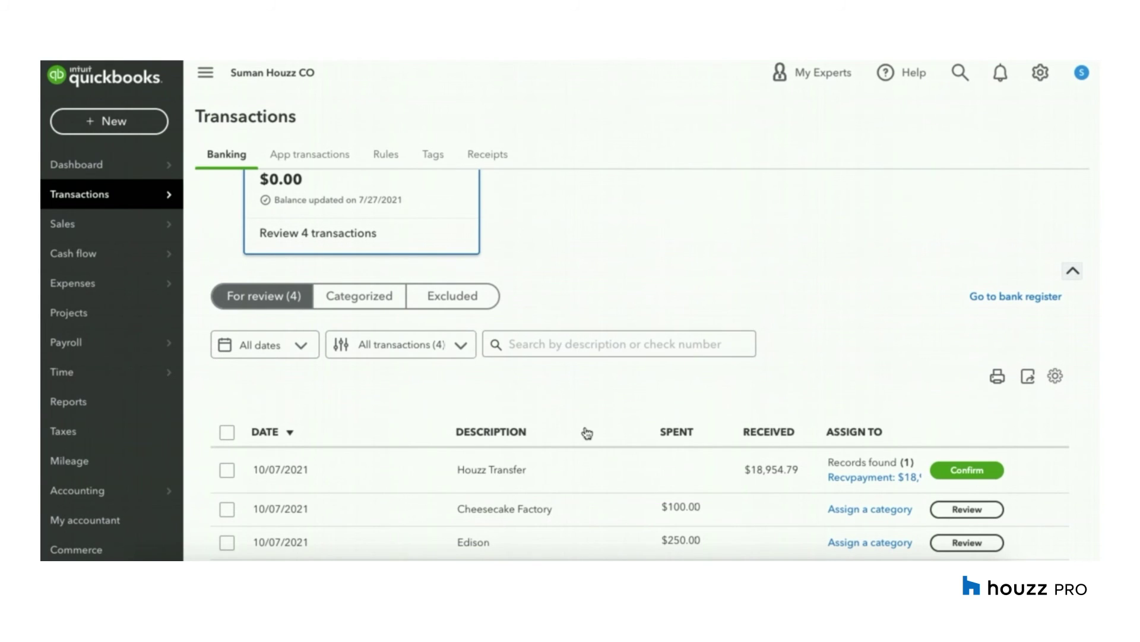
scroll(583, 433, down, 1)
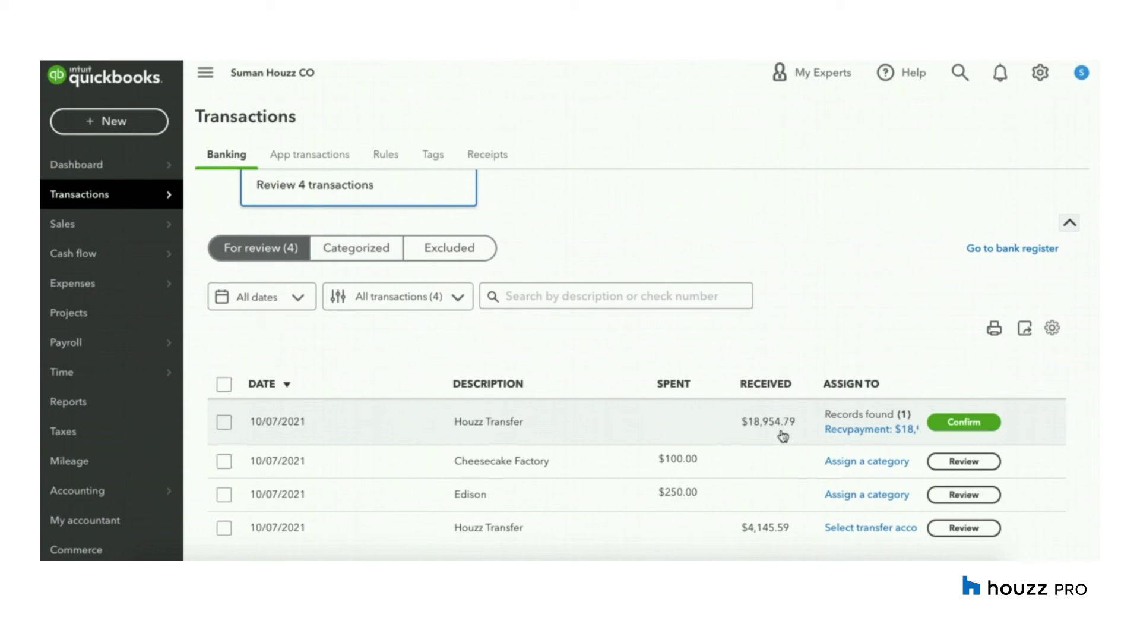
click(653, 426)
scroll(575, 439, down, 1)
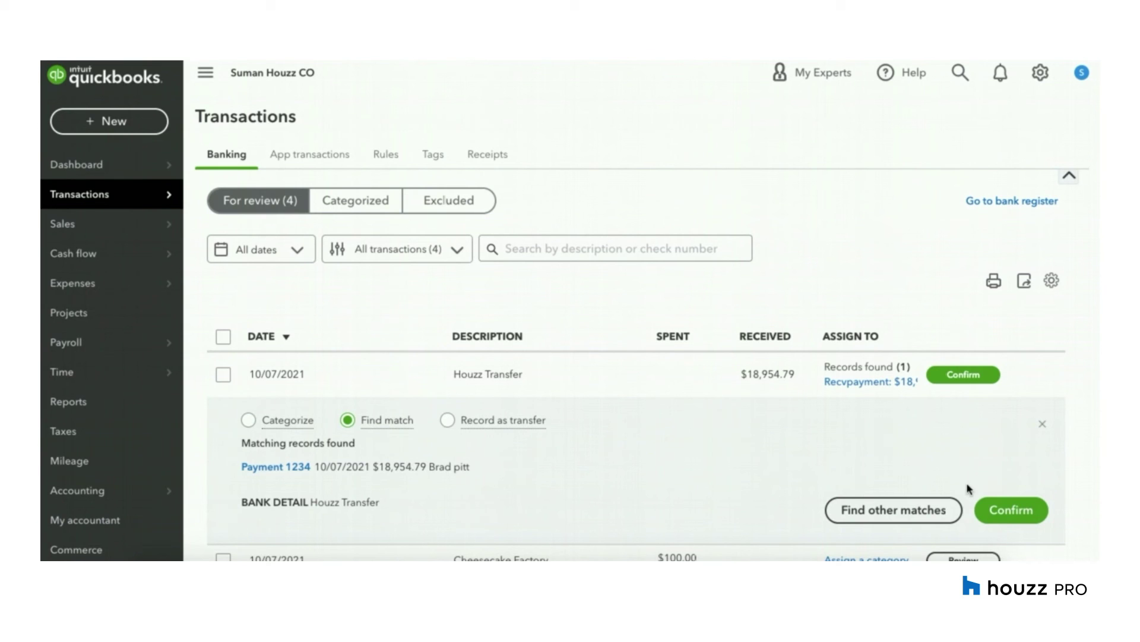
click(1021, 510)
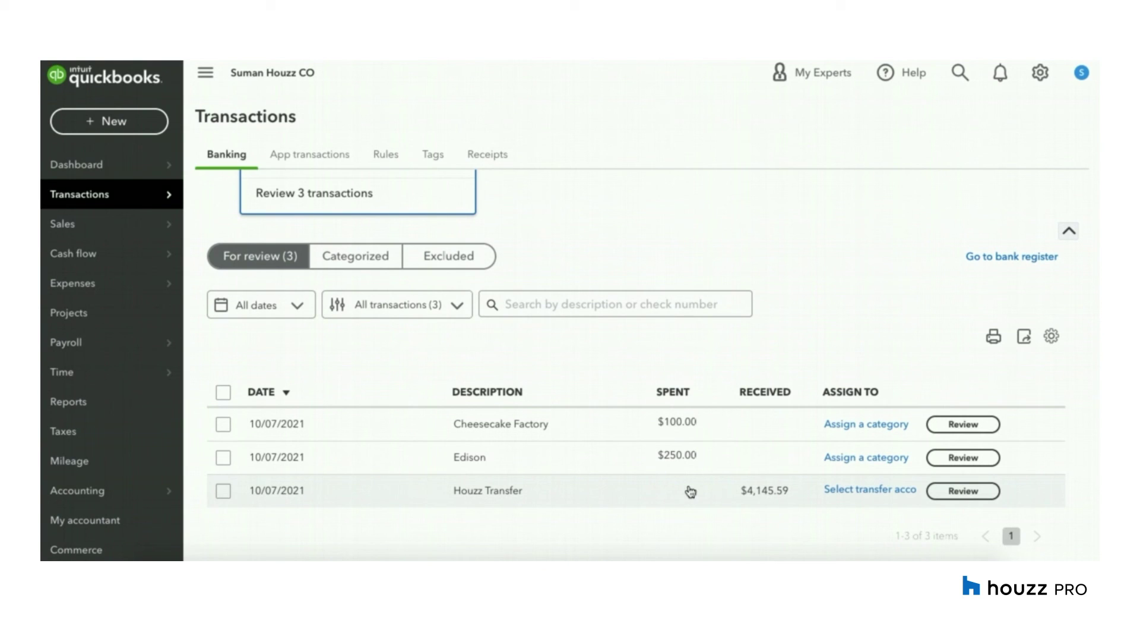
Use Find match to pair the $4,145.59 Houzz Transfer with the $2,000.00 and $2,145.59 payments, and save
click(581, 491)
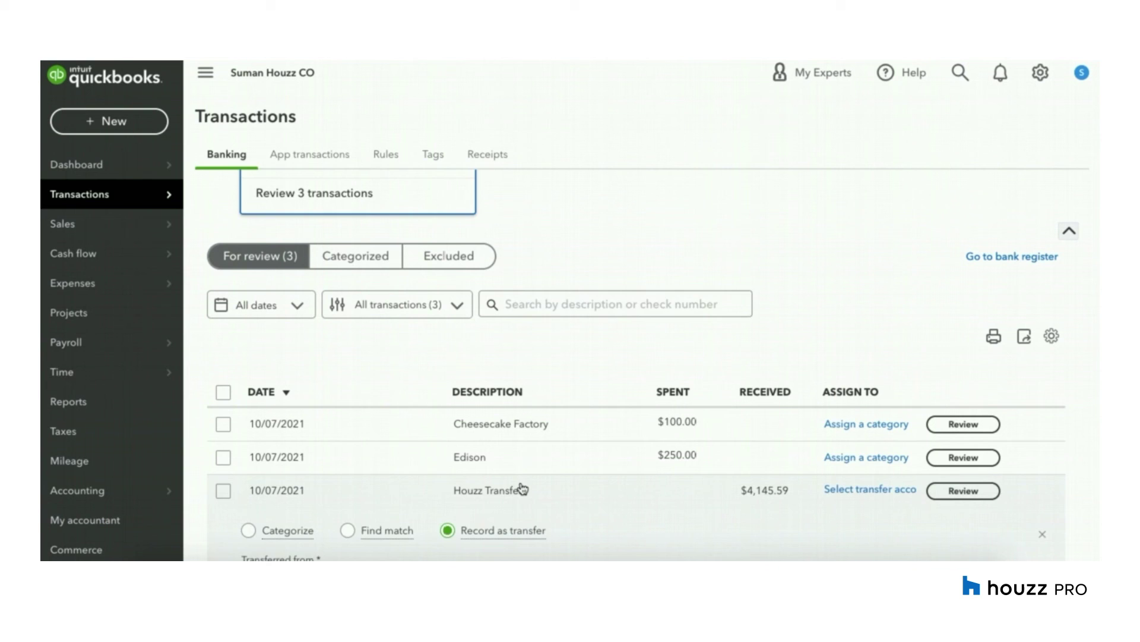
click(354, 487)
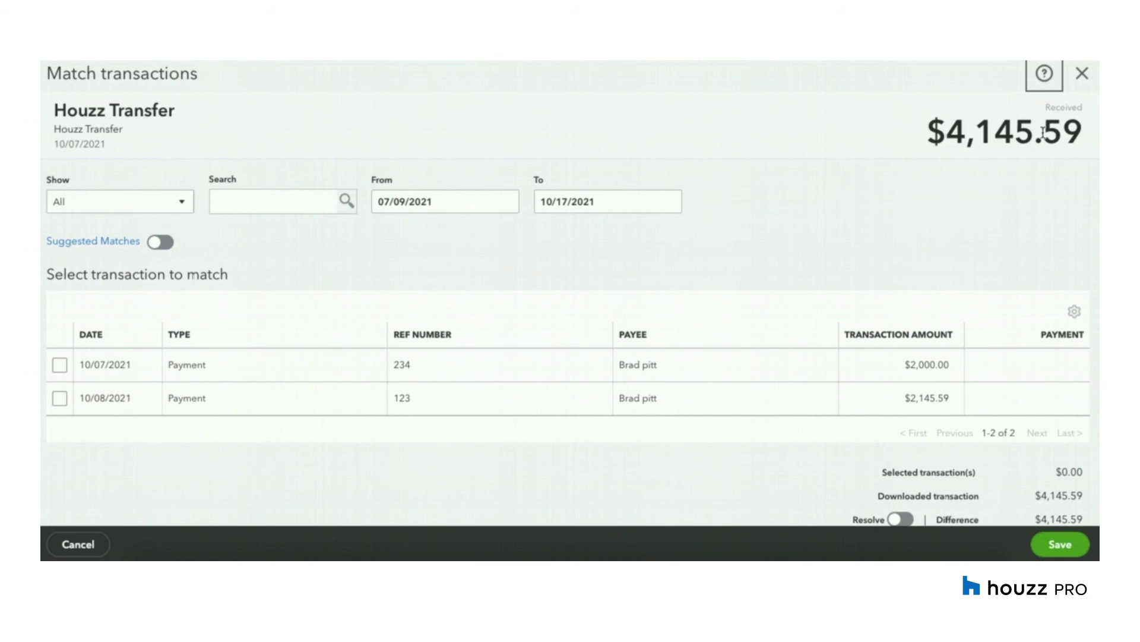
click(59, 366)
click(59, 398)
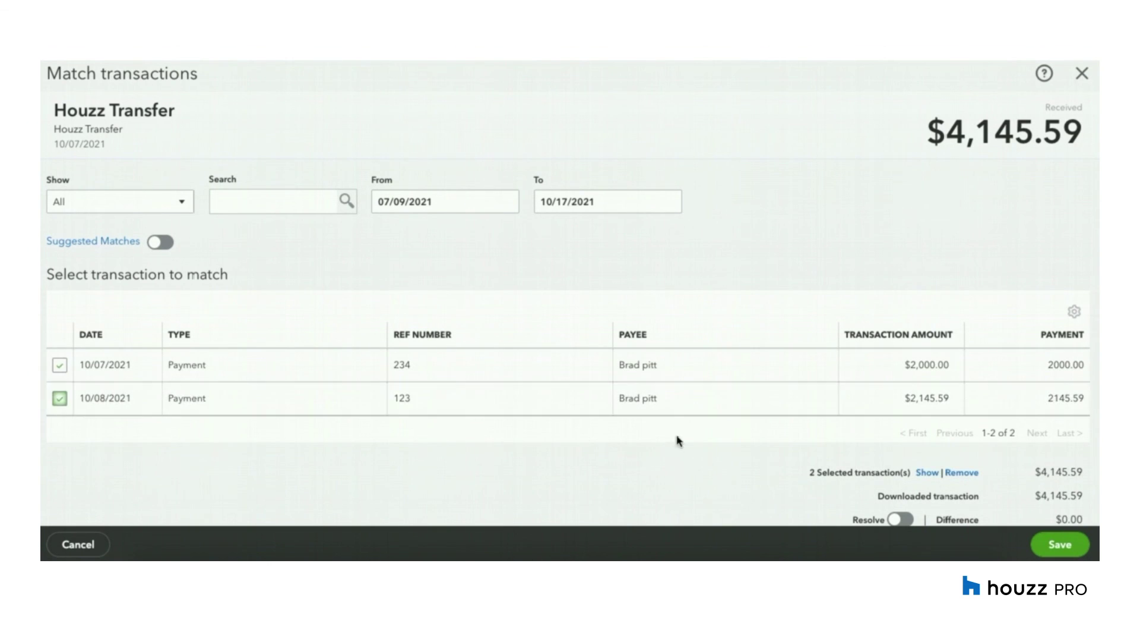
scroll(951, 463, down, 1)
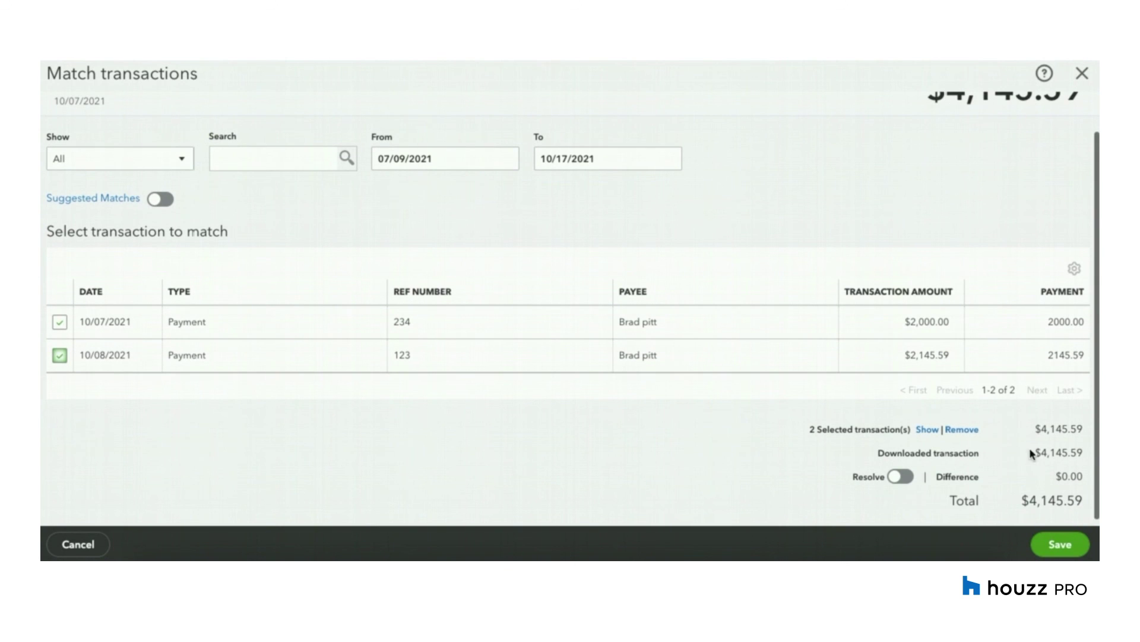
click(1045, 553)
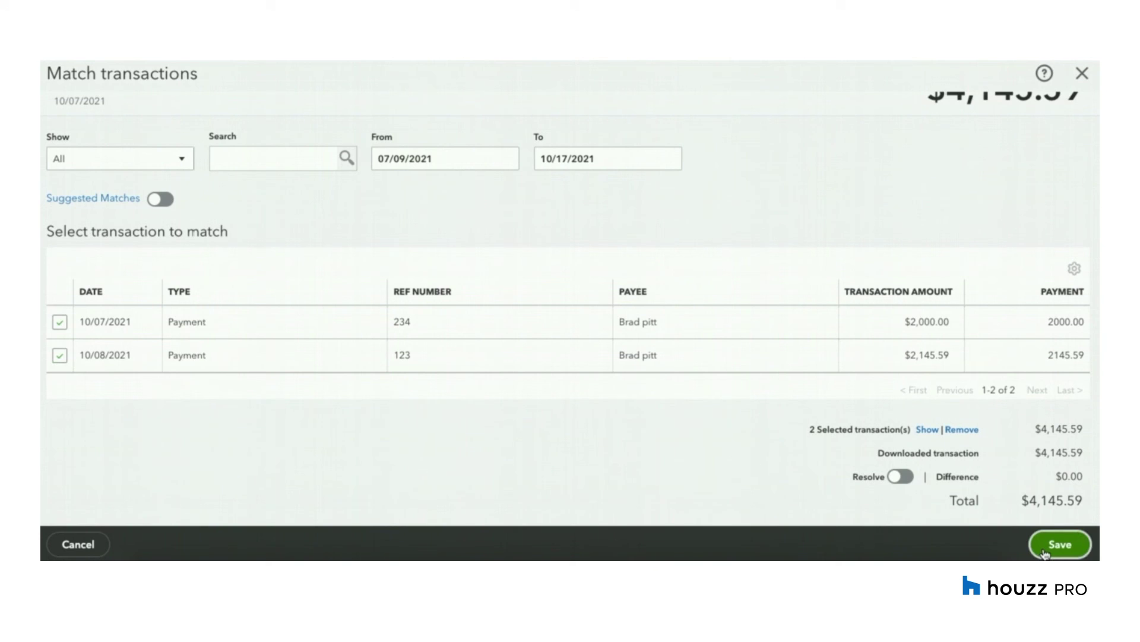
scroll(840, 501, down, 3)
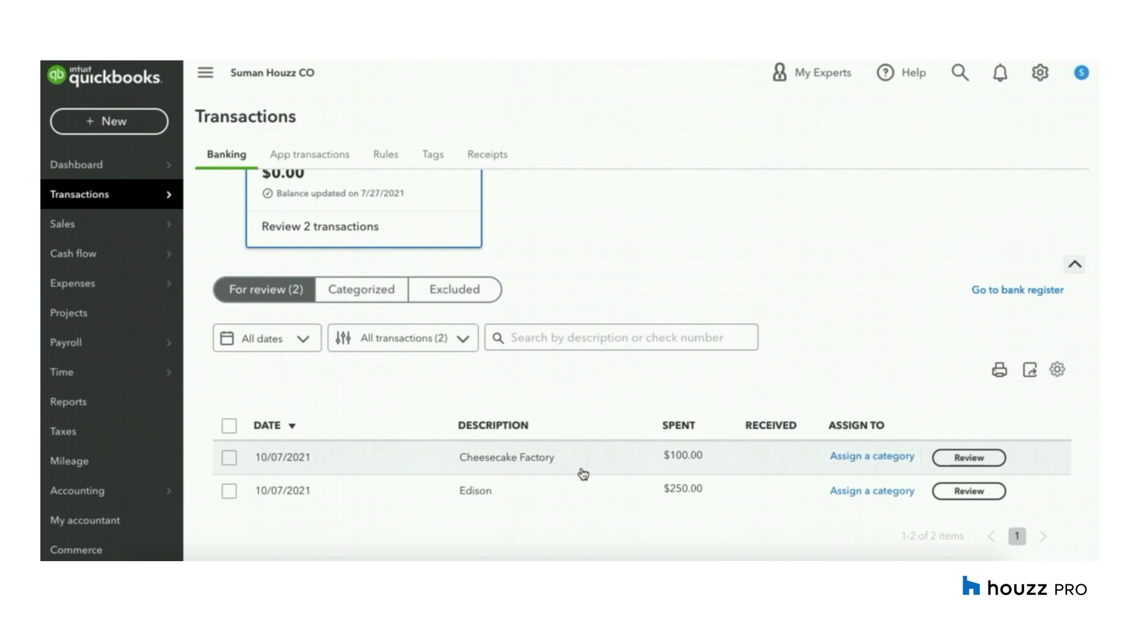
Confirm the $100.00 Cheesecake Factory charge under the Meals & Entertainment category
click(607, 463)
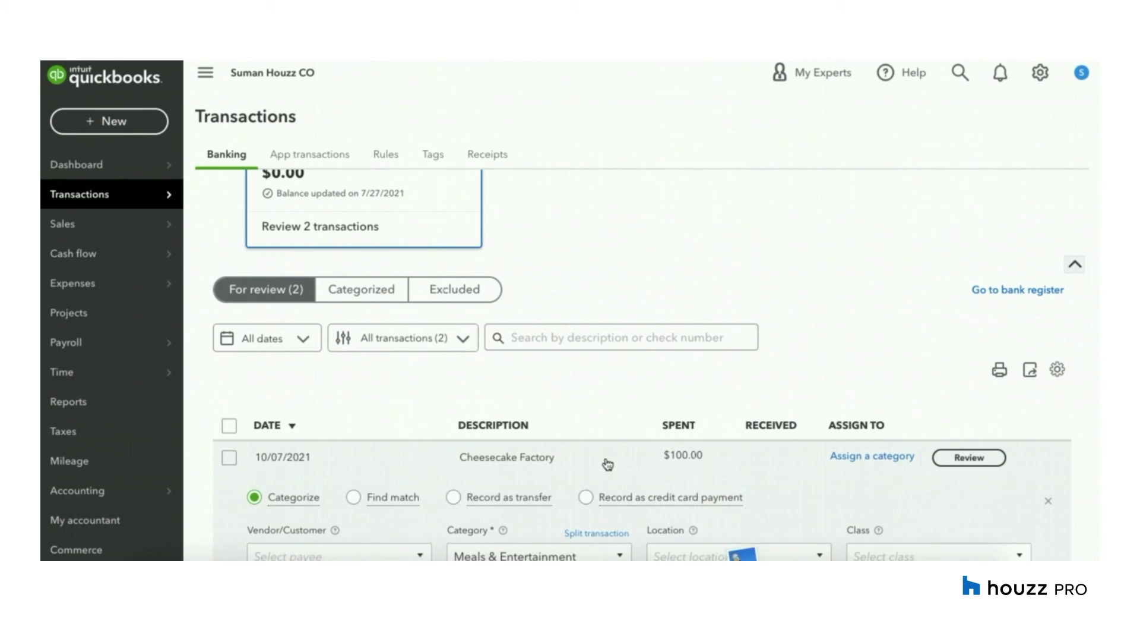
scroll(509, 427, down, 3)
scroll(814, 488, down, 3)
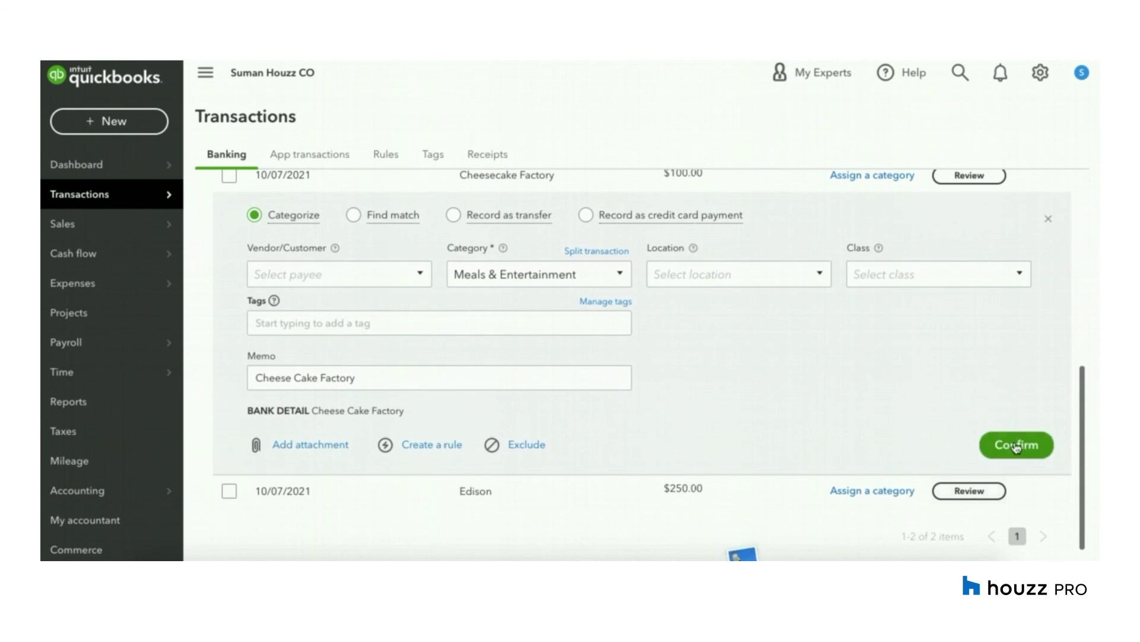
click(1018, 447)
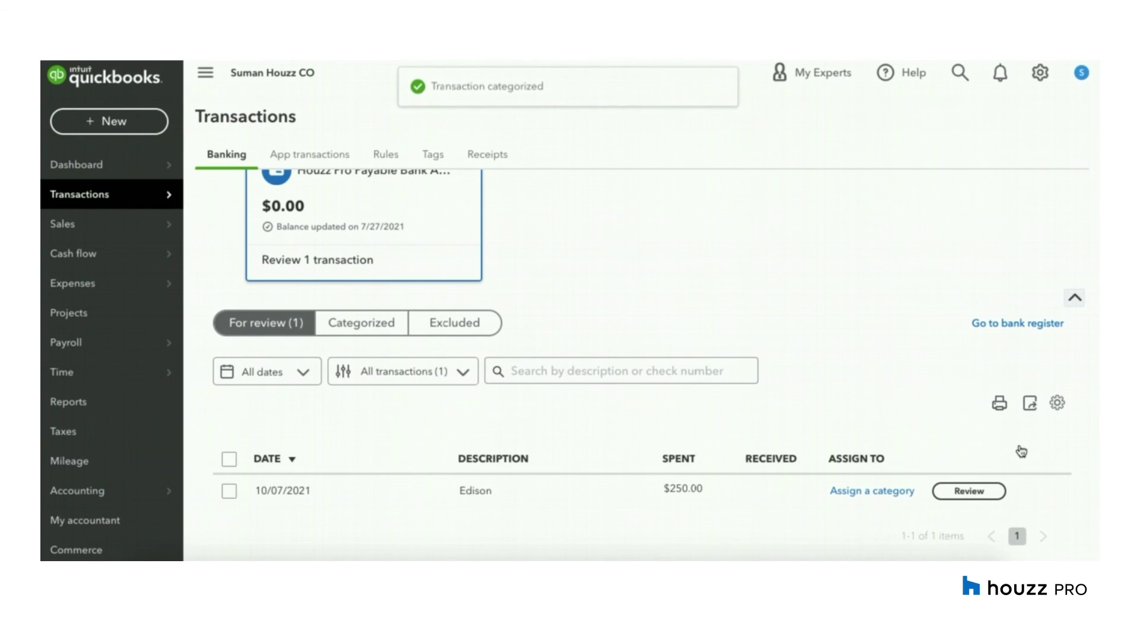